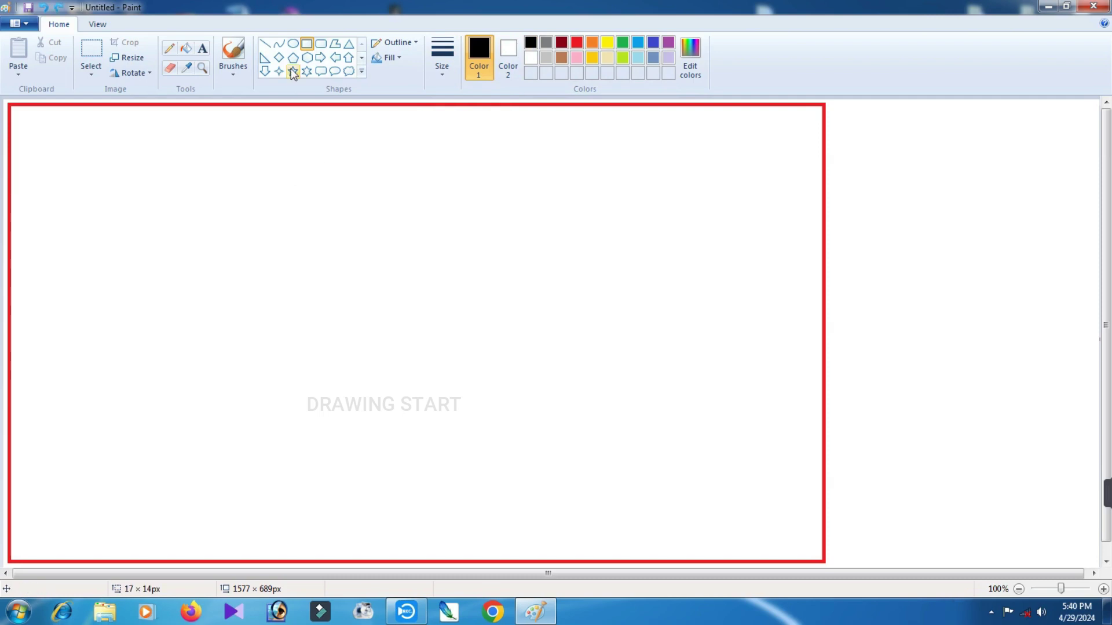
Draw a small circle near the canvas top and an upward-bulging arc about 192 px wide below it
click(293, 43)
drag(278, 129, 294, 143)
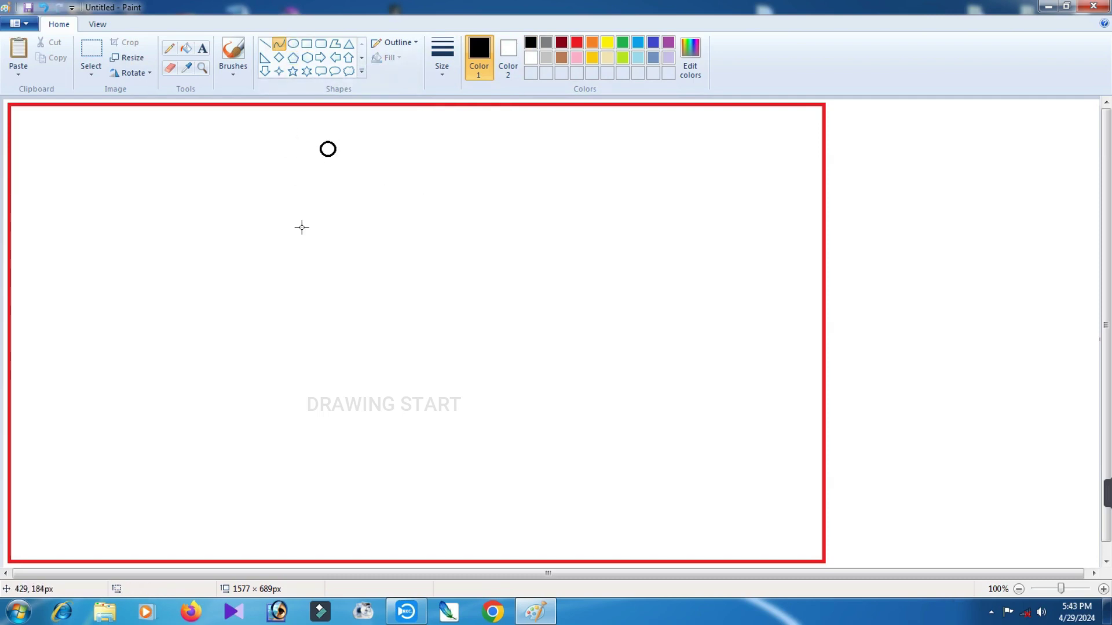
drag(314, 234, 447, 234)
drag(342, 233, 337, 184)
drag(414, 214, 417, 176)
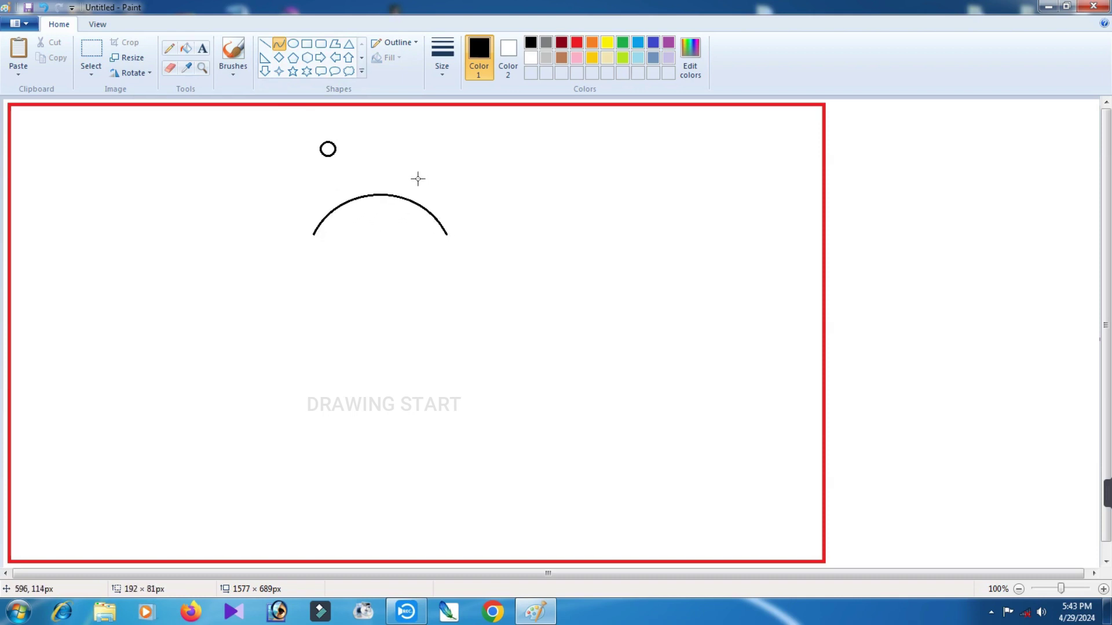
Shift the arc down and draw a wider parallel arc about 246 px wide above it to form the hat band
drag(398, 214, 399, 259)
click(297, 276)
drag(294, 271, 464, 271)
drag(336, 271, 335, 196)
drag(370, 228, 411, 226)
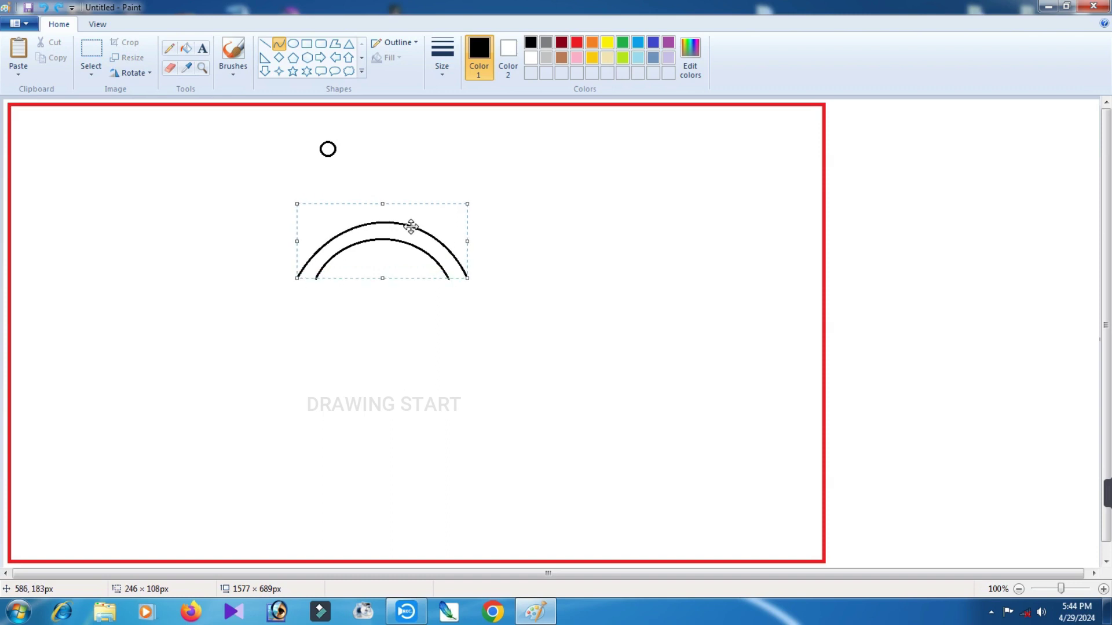
Select both arcs together and move them slightly down the canvas
click(557, 246)
click(91, 55)
drag(266, 209, 516, 340)
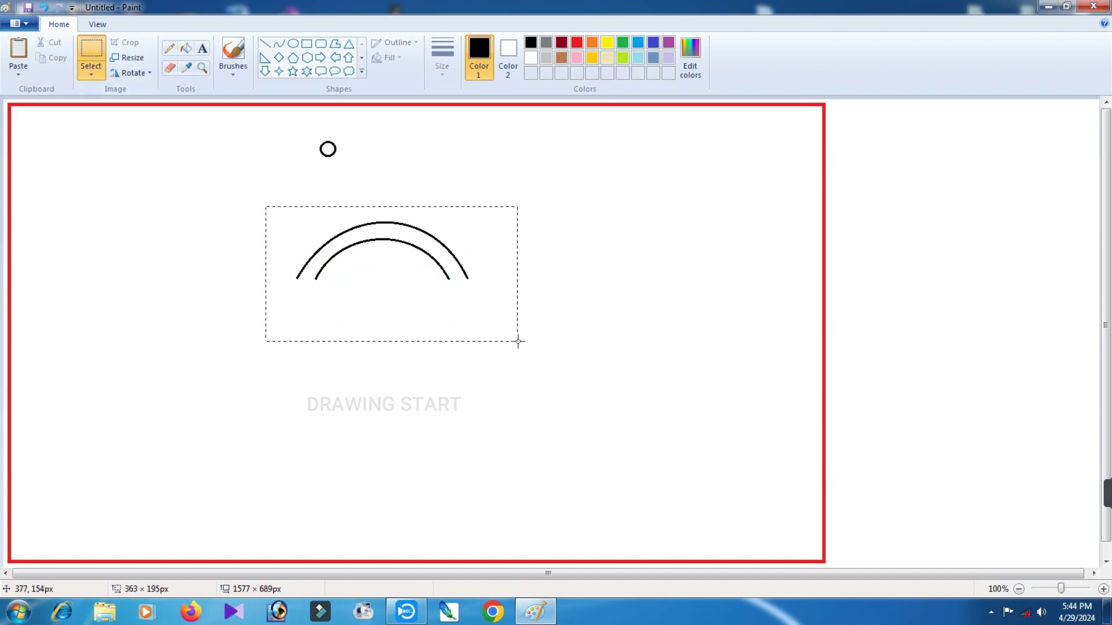
drag(406, 264, 407, 289)
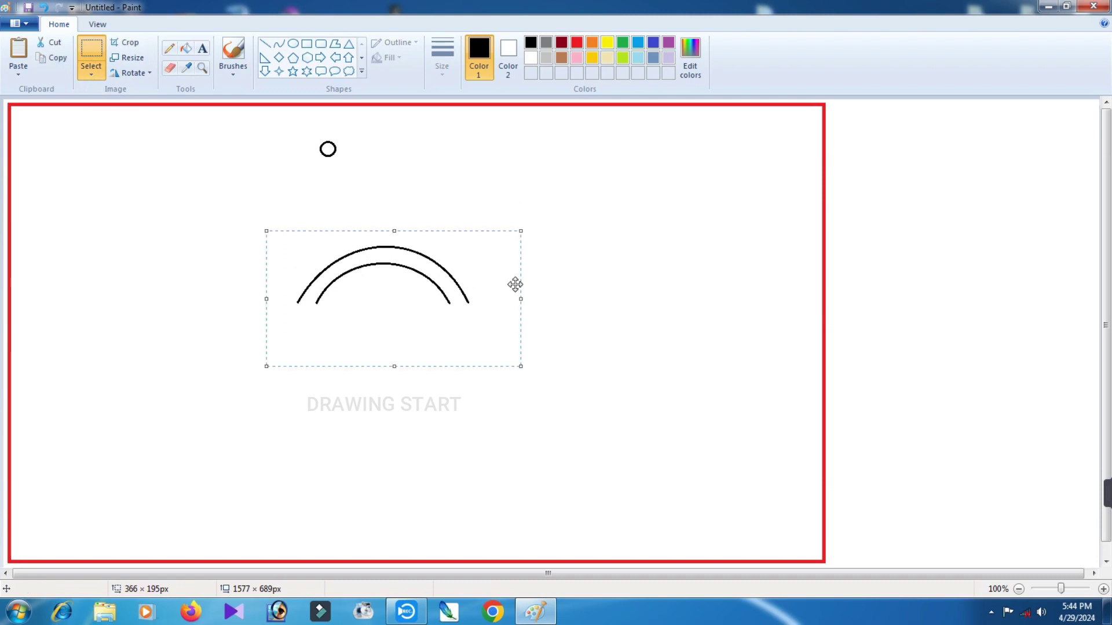
click(517, 284)
Draw the hat's sides, an S-shaped left curve and an outward-bulging right curve, linking the outer arc's ends to the small circle
click(279, 43)
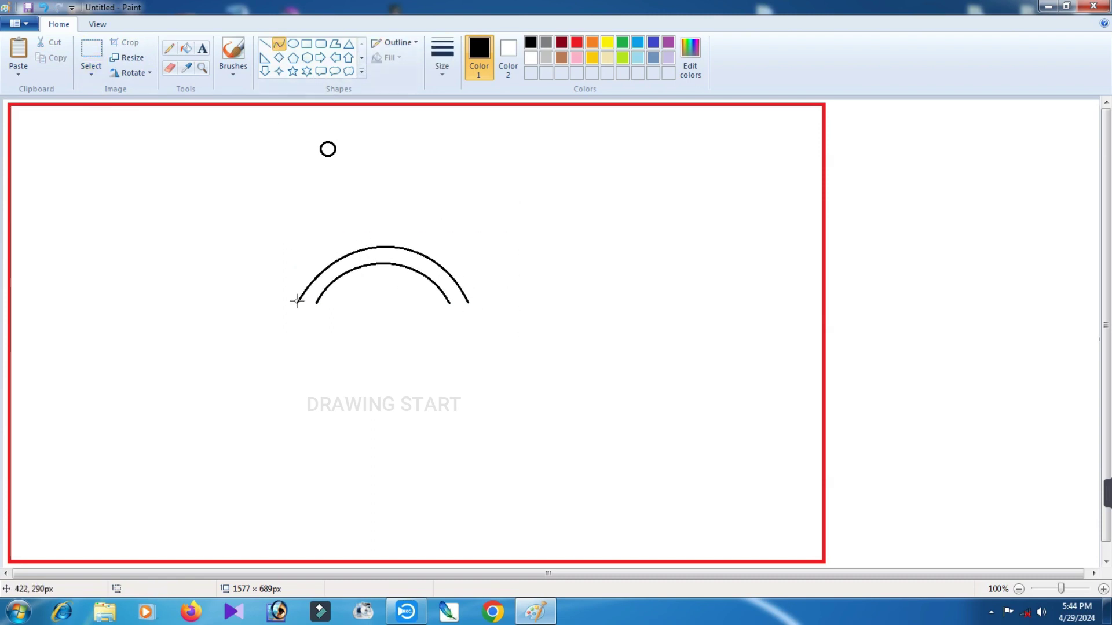
drag(299, 301, 332, 152)
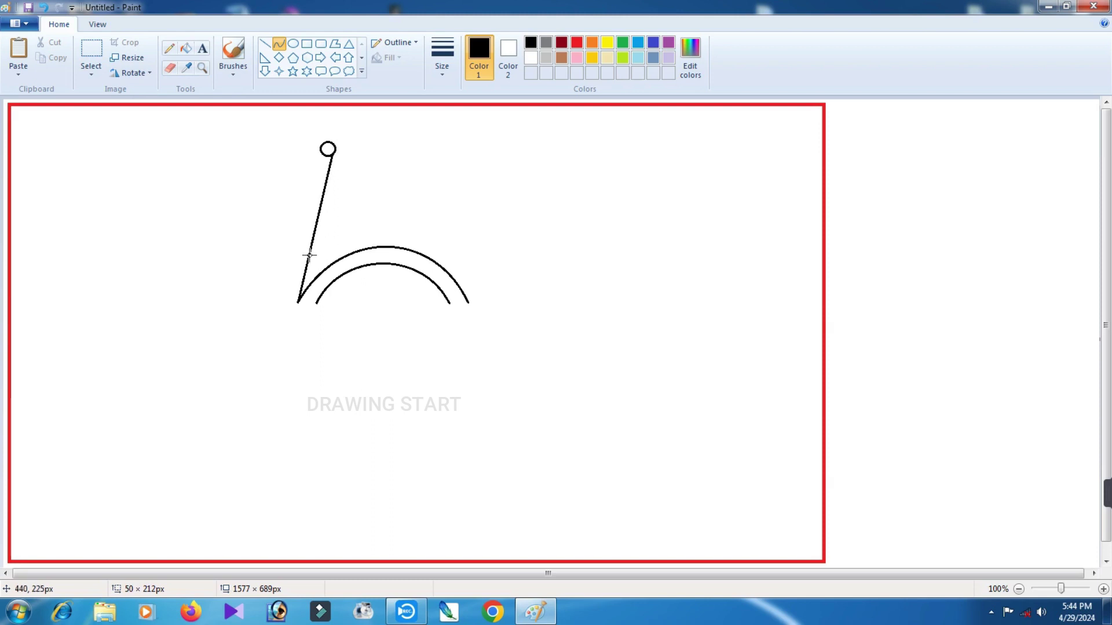
drag(309, 254, 288, 215)
drag(320, 173, 378, 199)
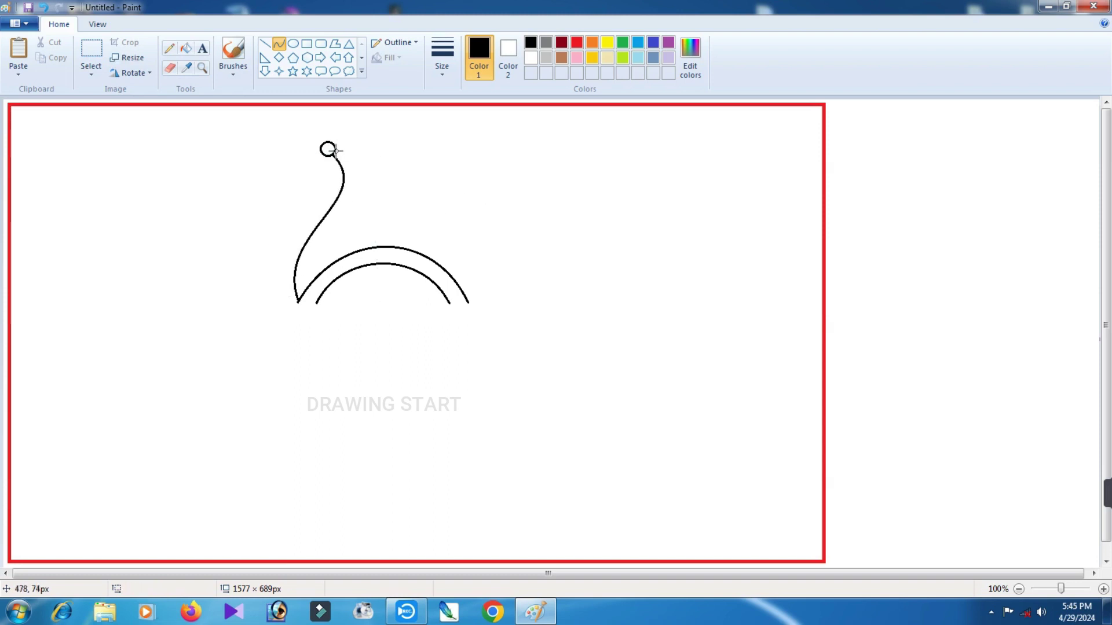
drag(335, 151, 467, 301)
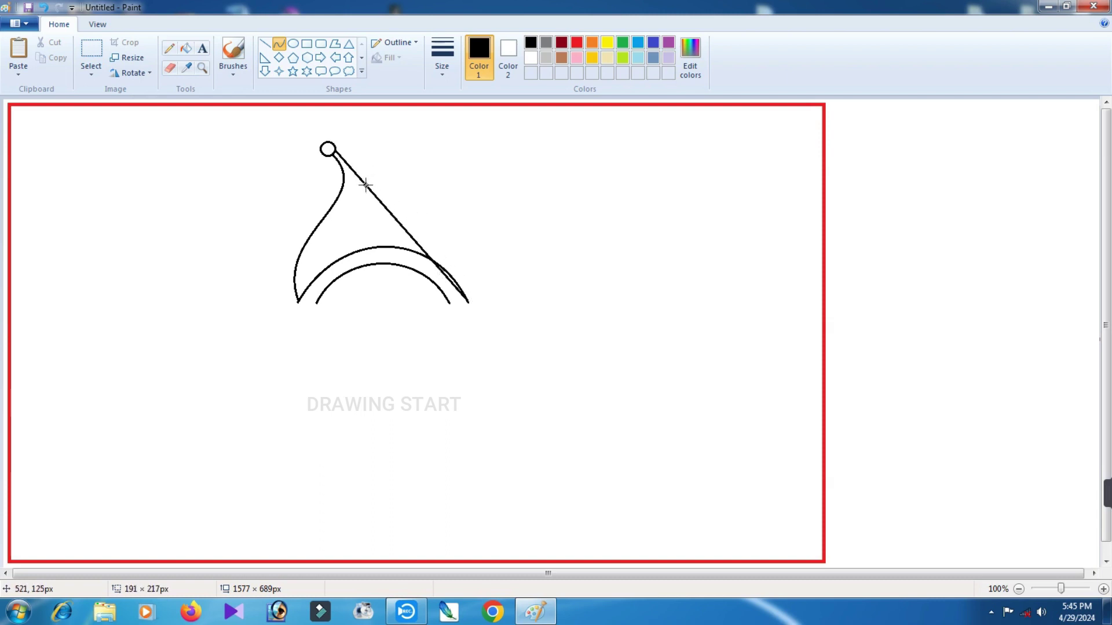
drag(346, 165, 353, 158)
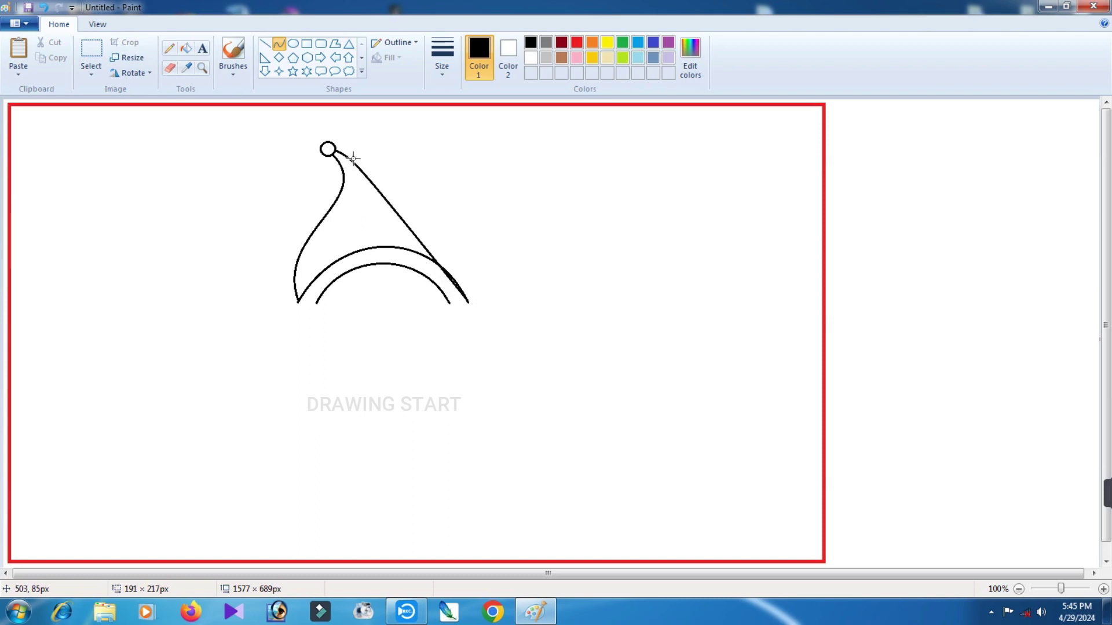
drag(434, 249, 501, 186)
Draw an oval nose about 62 × 45 px below the inner arc and connect it to the arc's ends with rounded cheek curves
mouse_move(368, 322)
mouse_down()
mouse_move(390, 349)
mouse_move(411, 351)
mouse_move(385, 335)
mouse_up()
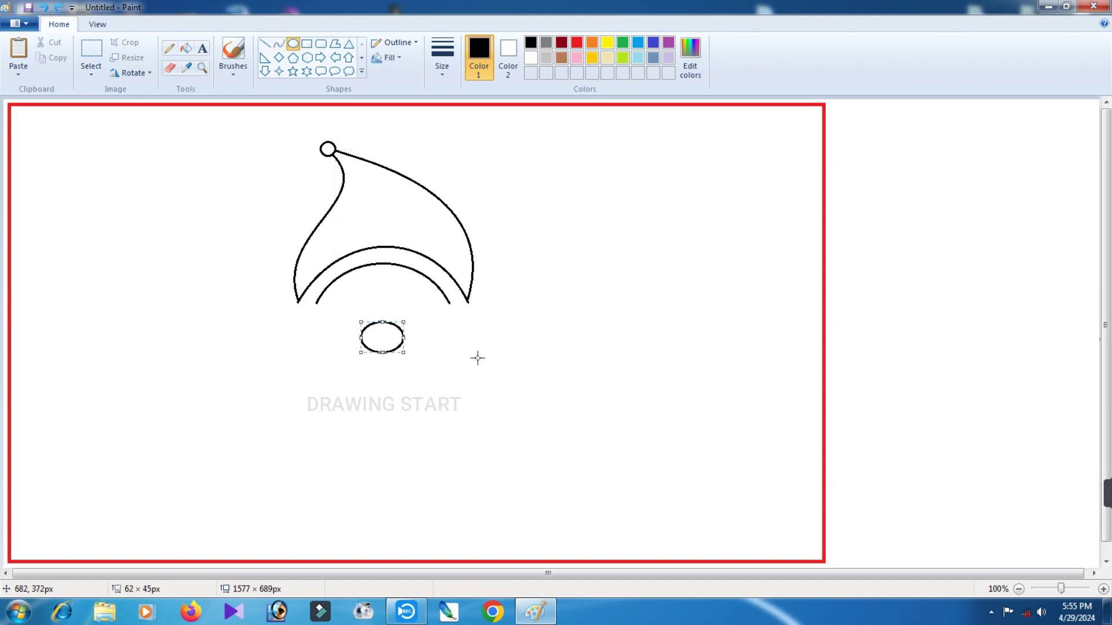
click(279, 43)
mouse_move(316, 302)
mouse_down()
mouse_move(362, 340)
mouse_move(324, 344)
mouse_up()
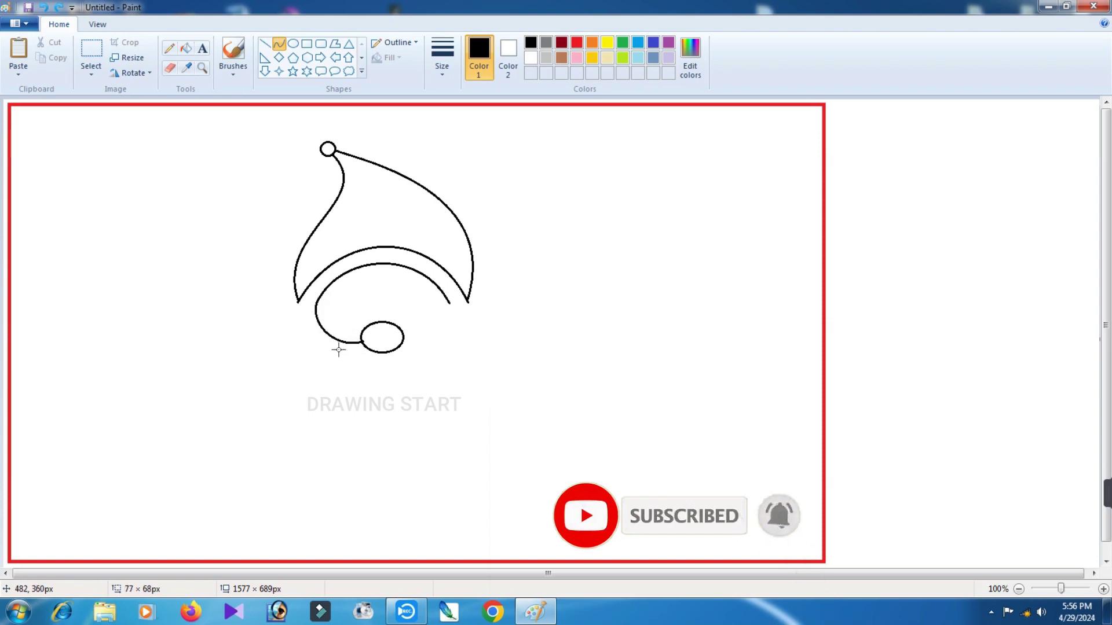
click(339, 349)
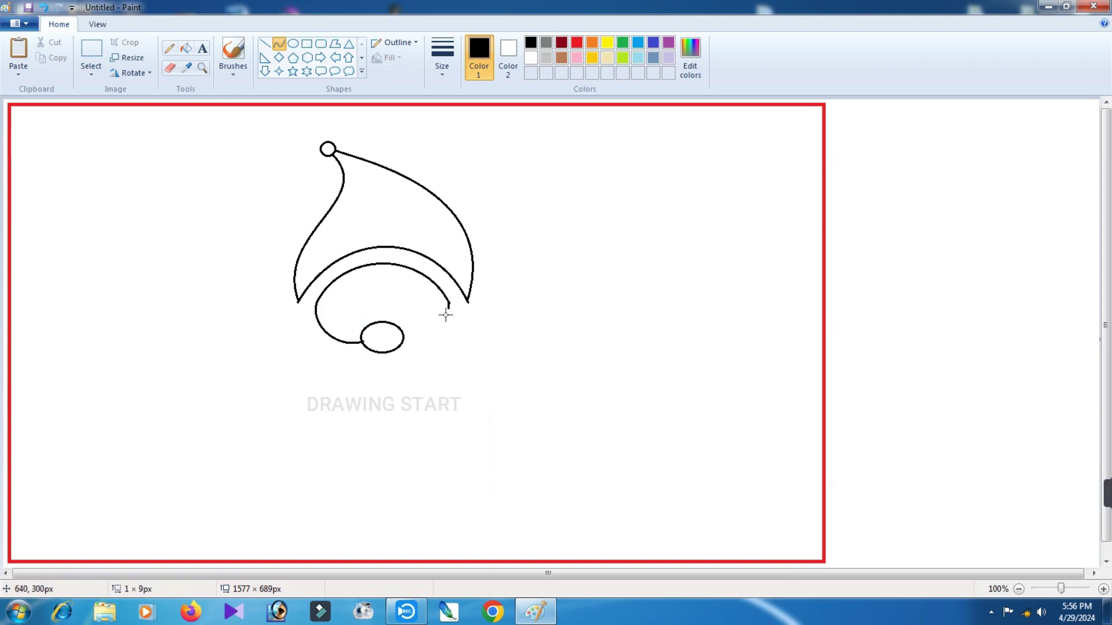
drag(446, 315, 426, 346)
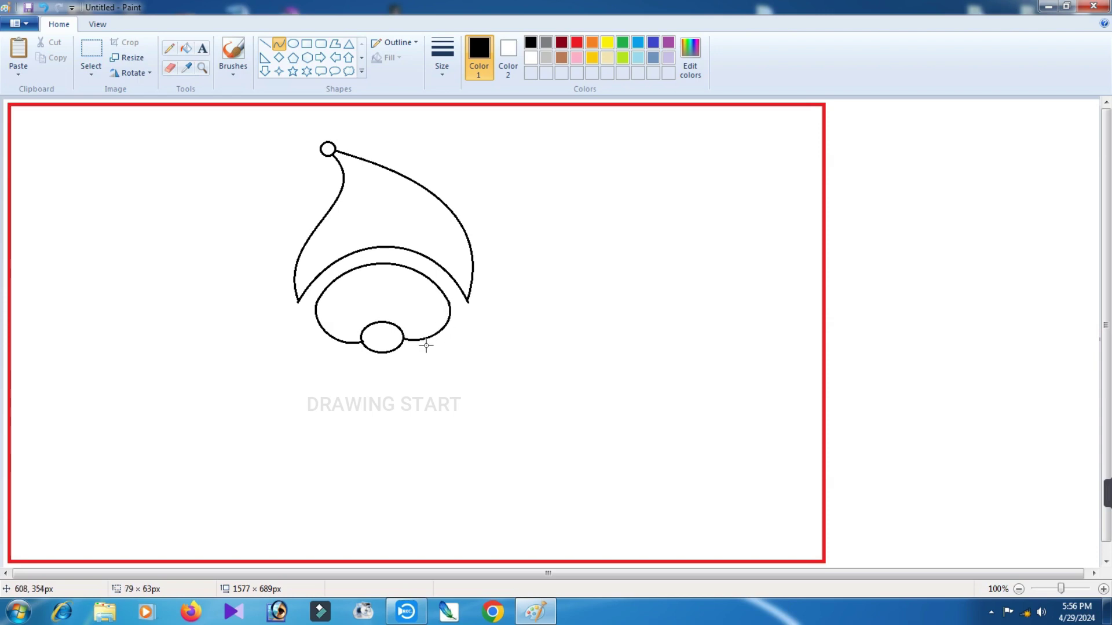
Draw a small crescent with two curves on the empty area beside the face and fill it black
click(488, 362)
mouse_move(488, 361)
mouse_down()
mouse_move(520, 360)
mouse_move(486, 367)
mouse_move(517, 363)
mouse_move(504, 380)
mouse_move(518, 377)
mouse_up()
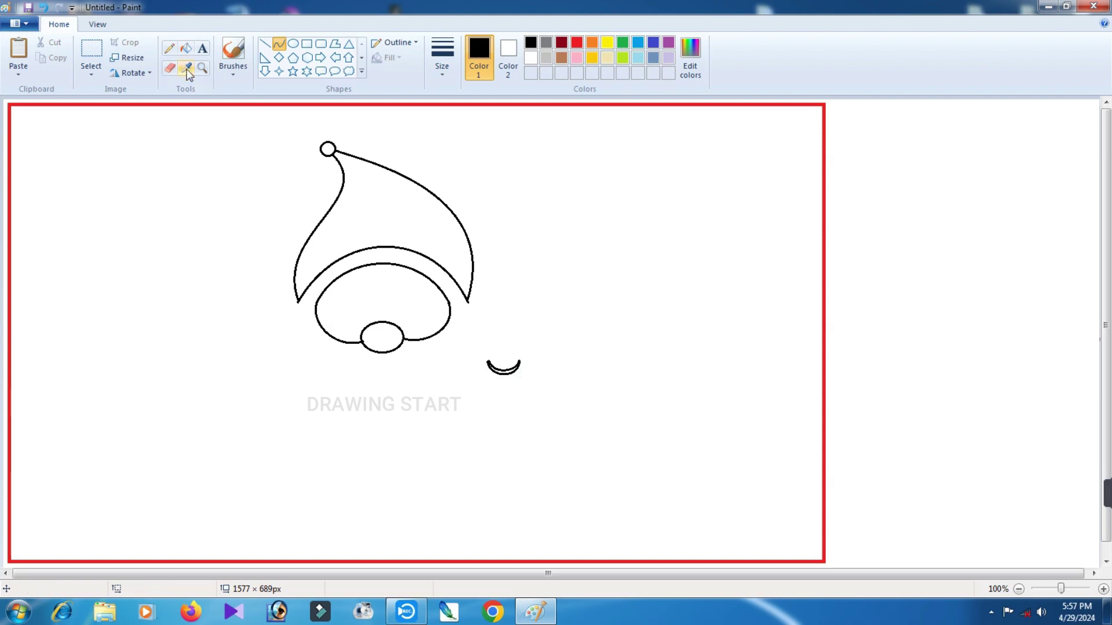
click(186, 48)
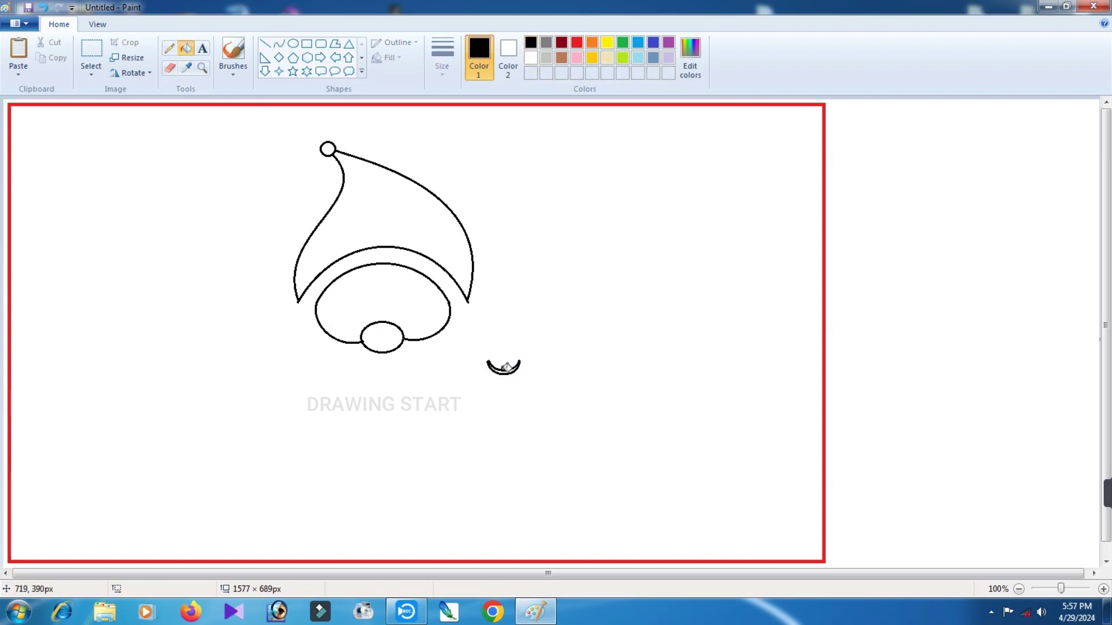
Cut the black crescent and paste it just below the nose as the right half of the moustache
click(91, 54)
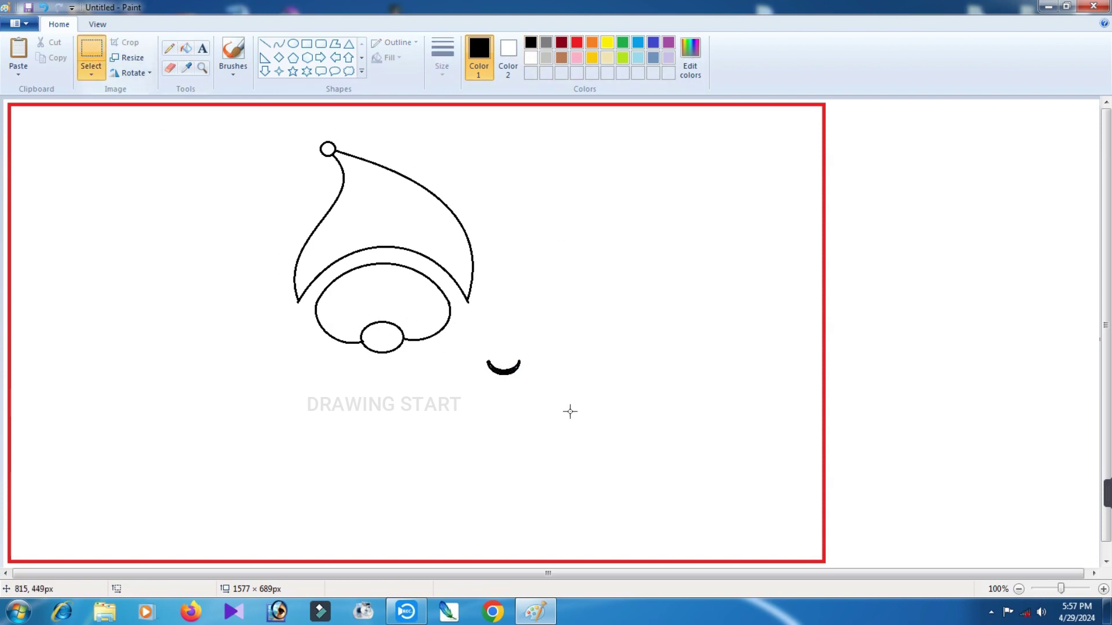
drag(475, 342, 557, 404)
right_click(515, 374)
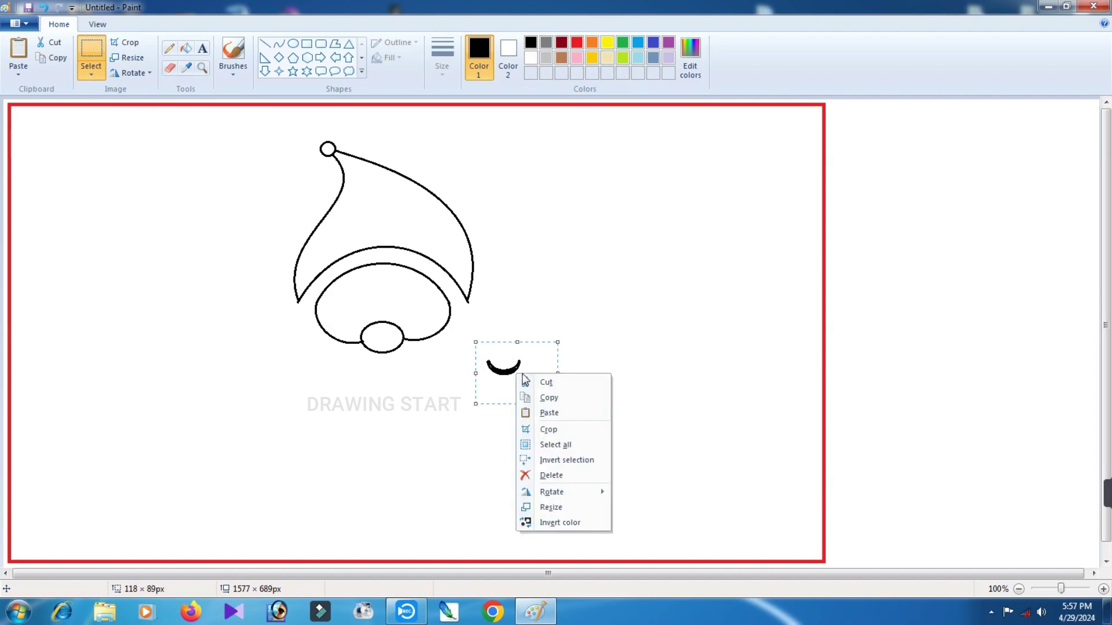
click(509, 378)
right_click(459, 364)
click(496, 405)
drag(43, 143, 404, 363)
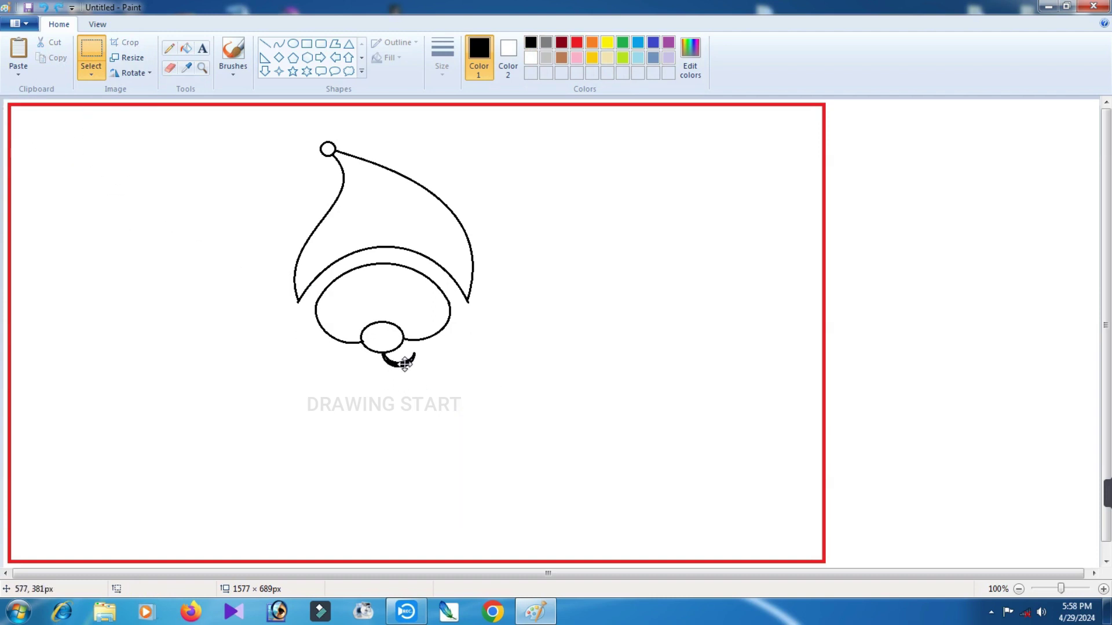
Paste a second crescent below the nose as the left half of the moustache
right_click(501, 380)
click(558, 422)
drag(44, 142, 368, 360)
right_click(309, 355)
click(452, 538)
click(528, 382)
Draw a small circle beside the face, then cut and paste it inside the face as the left eye
click(293, 44)
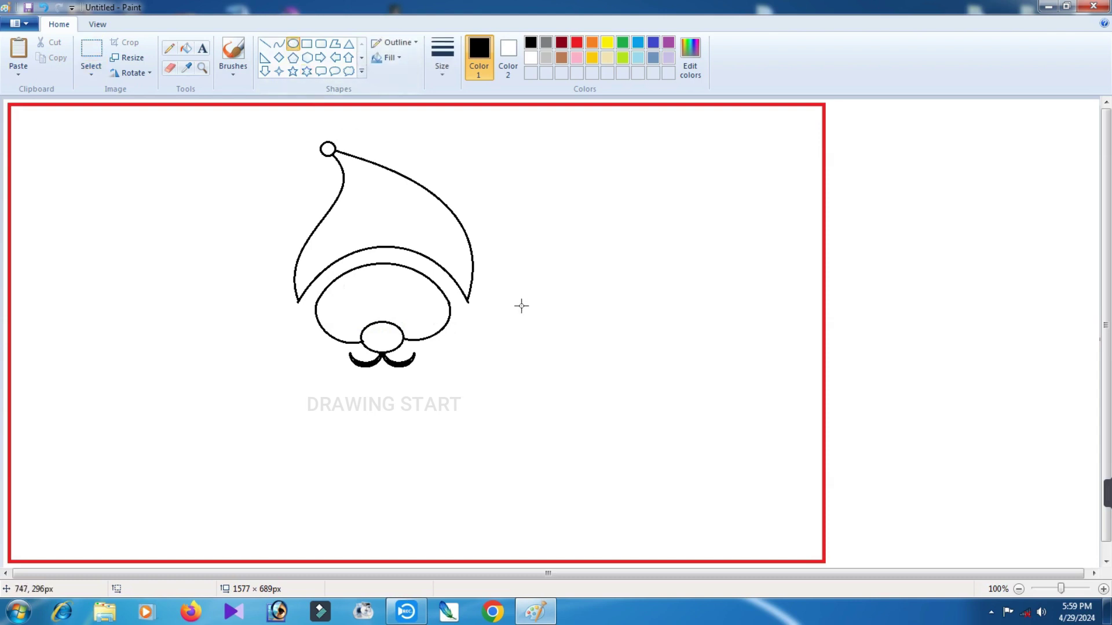
drag(521, 307, 535, 319)
click(91, 53)
drag(510, 293, 559, 339)
right_click(547, 316)
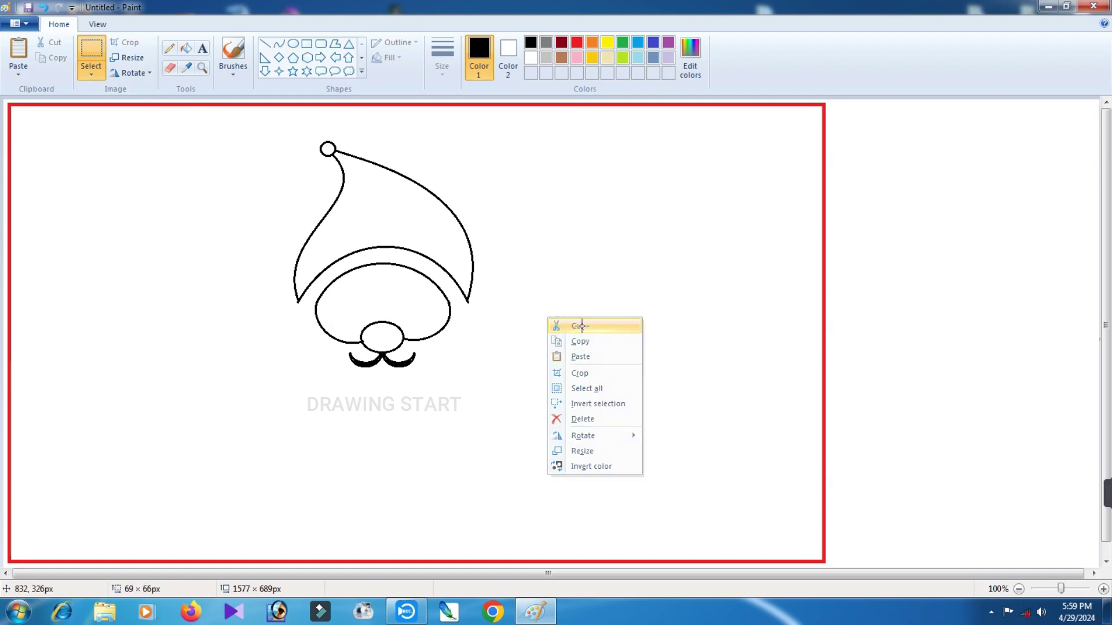
click(568, 325)
right_click(497, 335)
click(532, 376)
drag(30, 120, 371, 301)
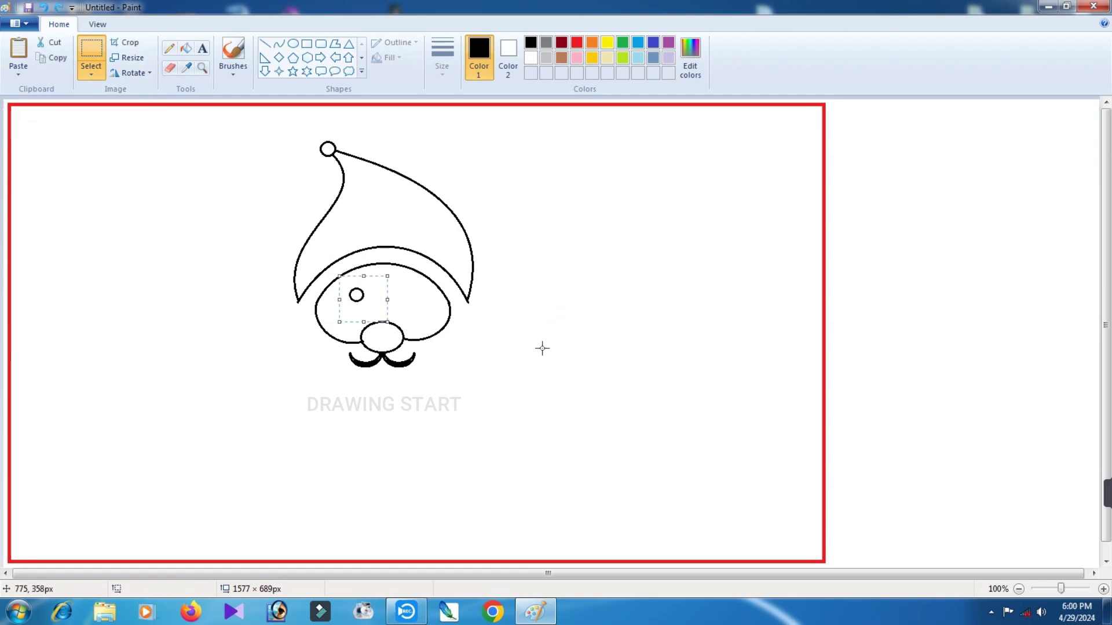
Nudge the left eye circle slightly to the right and drop the selection
key(Right)
key(Right)
key(Right)
key(Right)
key(Right)
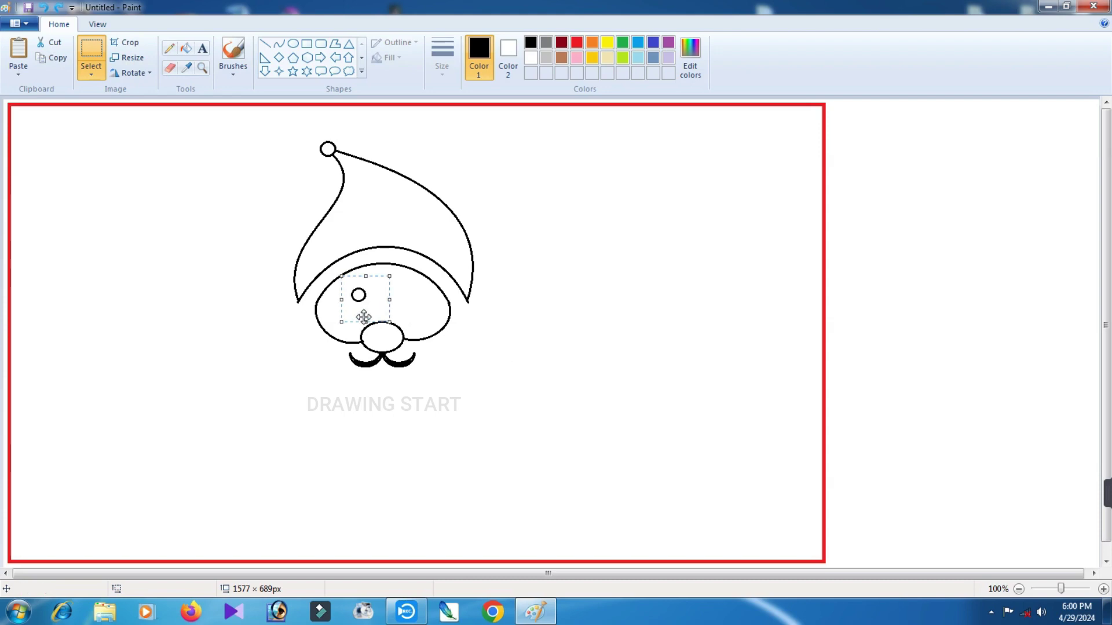
click(357, 296)
Paste a second eye circle and place it level with the first as the right eye
right_click(528, 325)
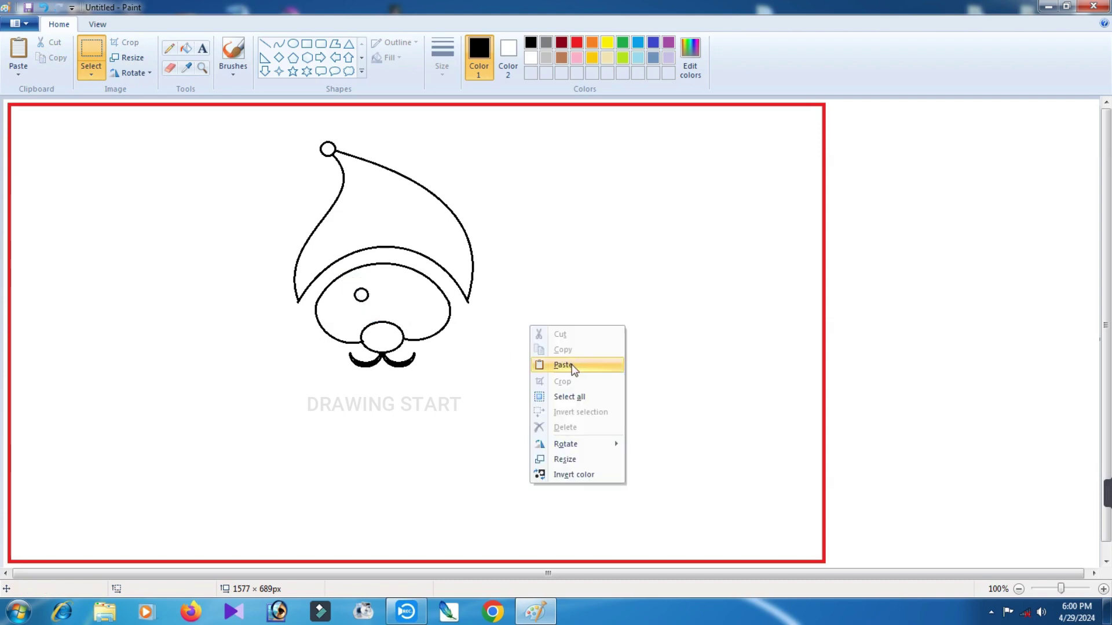
click(574, 368)
drag(33, 119, 410, 297)
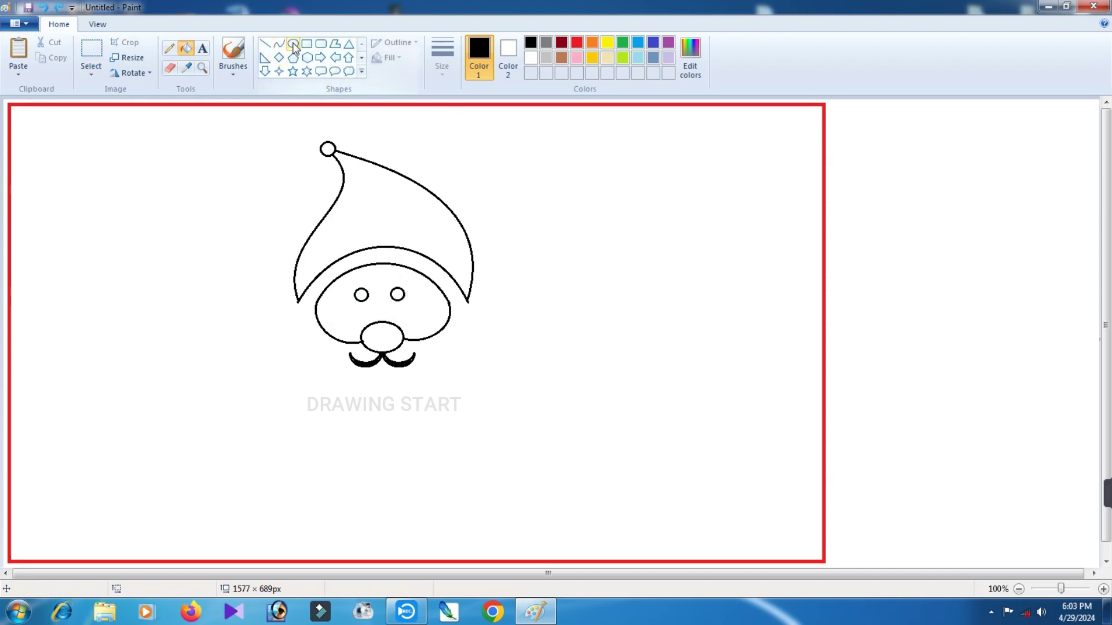
Draw a tiny circle with a thinner outline on the empty area beside the face
click(294, 46)
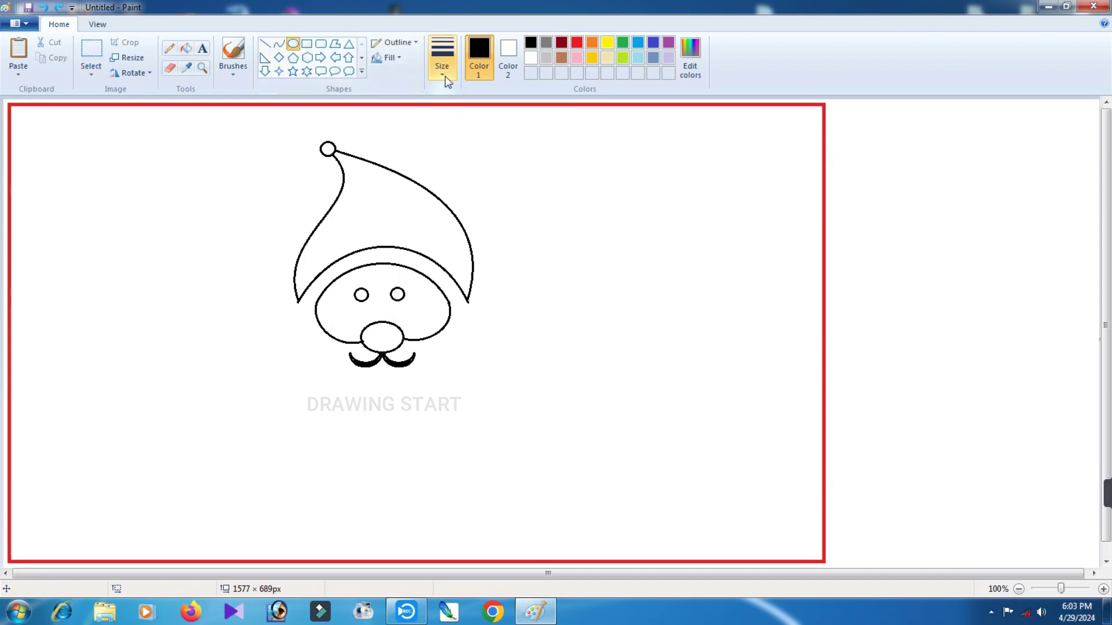
click(443, 68)
click(457, 104)
drag(497, 290, 519, 307)
Cut the tiny circle and paste it into the centre of the left eye
click(91, 57)
right_click(502, 289)
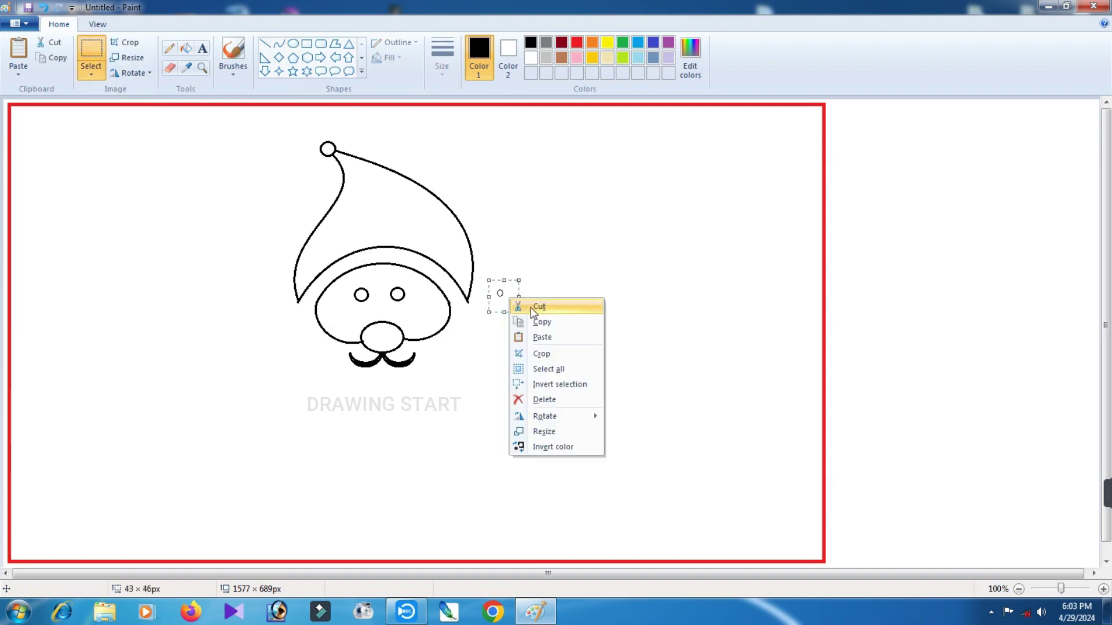
click(520, 296)
right_click(491, 296)
click(523, 334)
drag(26, 123, 367, 298)
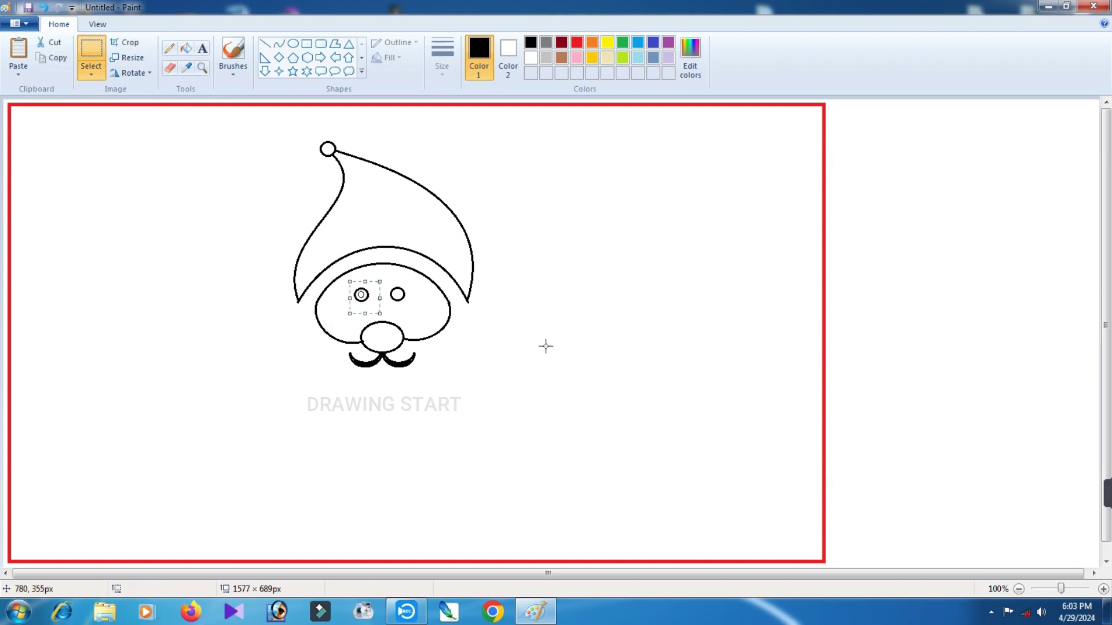
Paste another tiny circle into the right eye and fill the rings of both eyes black
click(546, 346)
right_click(535, 320)
click(545, 355)
drag(23, 121, 408, 301)
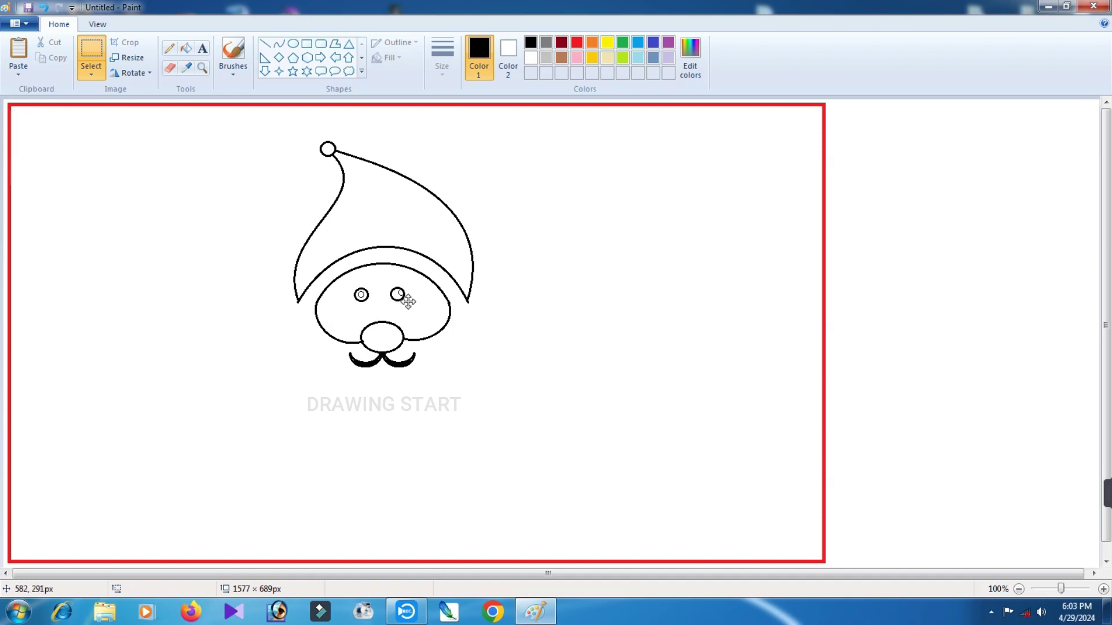
click(564, 358)
click(186, 49)
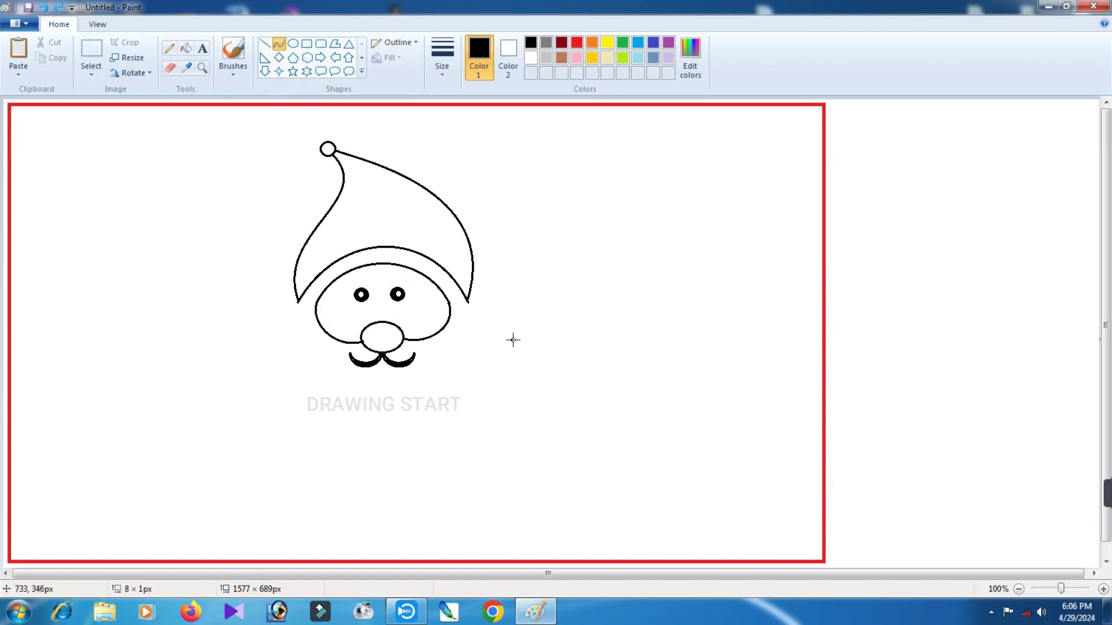
Draw a small smile curve beside the face, then cut and paste it centred below the moustache as the mouth
drag(512, 340, 538, 365)
click(91, 51)
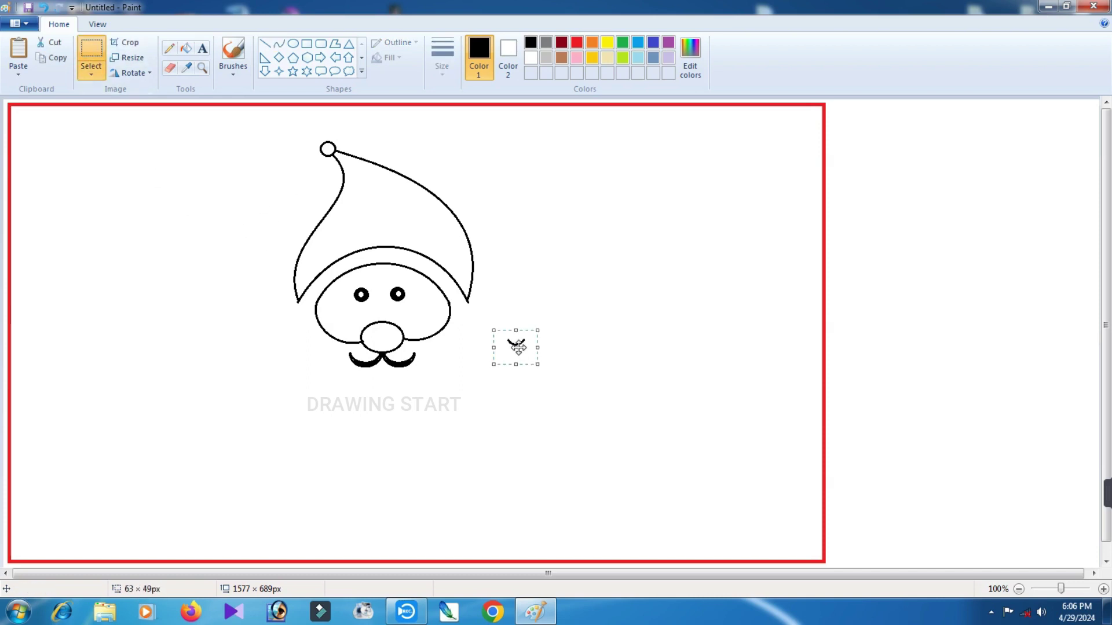
right_click(517, 346)
click(541, 352)
right_click(176, 249)
click(199, 285)
drag(23, 115, 380, 389)
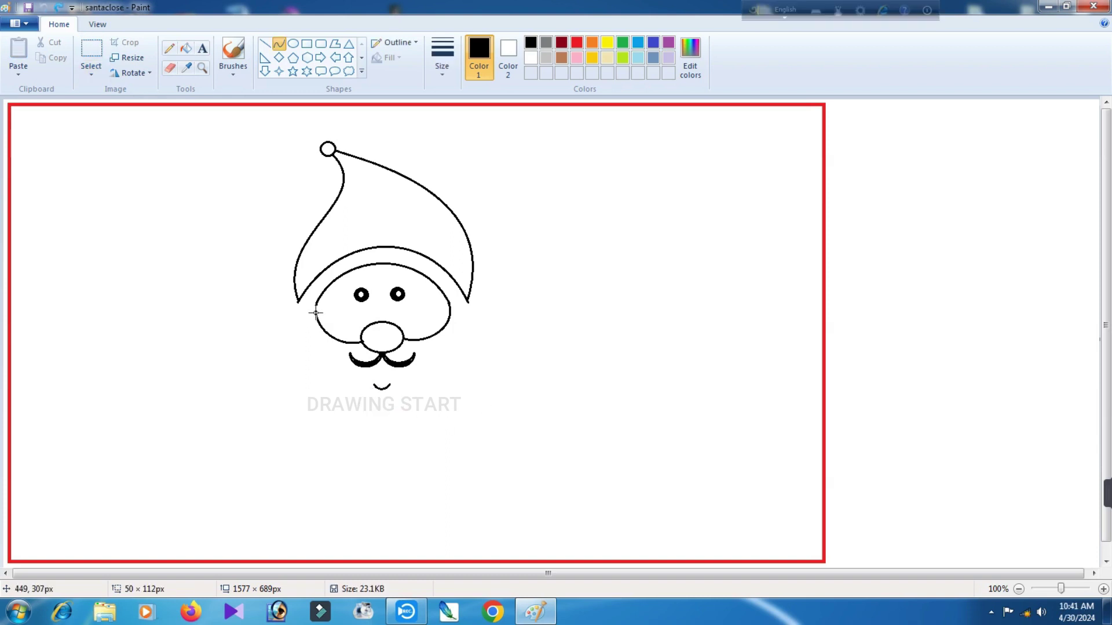
Draw the beard's left edge with two curves, bulging outward from the left cheek and running down to a point below the mouth
mouse_move(316, 313)
mouse_down()
mouse_move(275, 402)
mouse_move(288, 396)
mouse_up()
drag(307, 330, 273, 355)
click(293, 404)
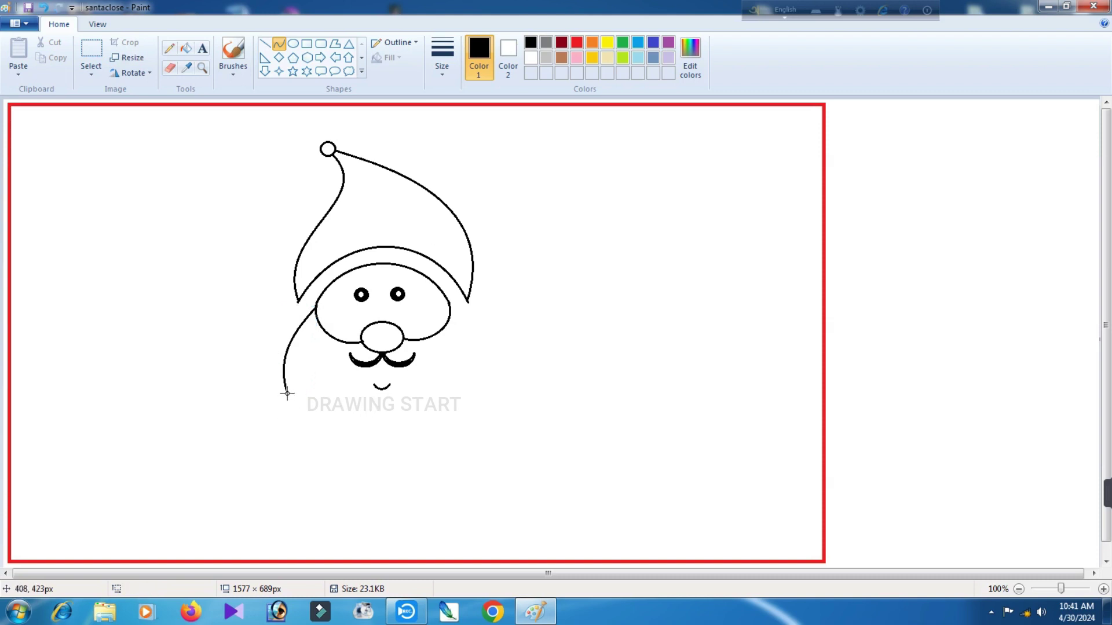
drag(287, 395, 374, 492)
drag(314, 435, 351, 464)
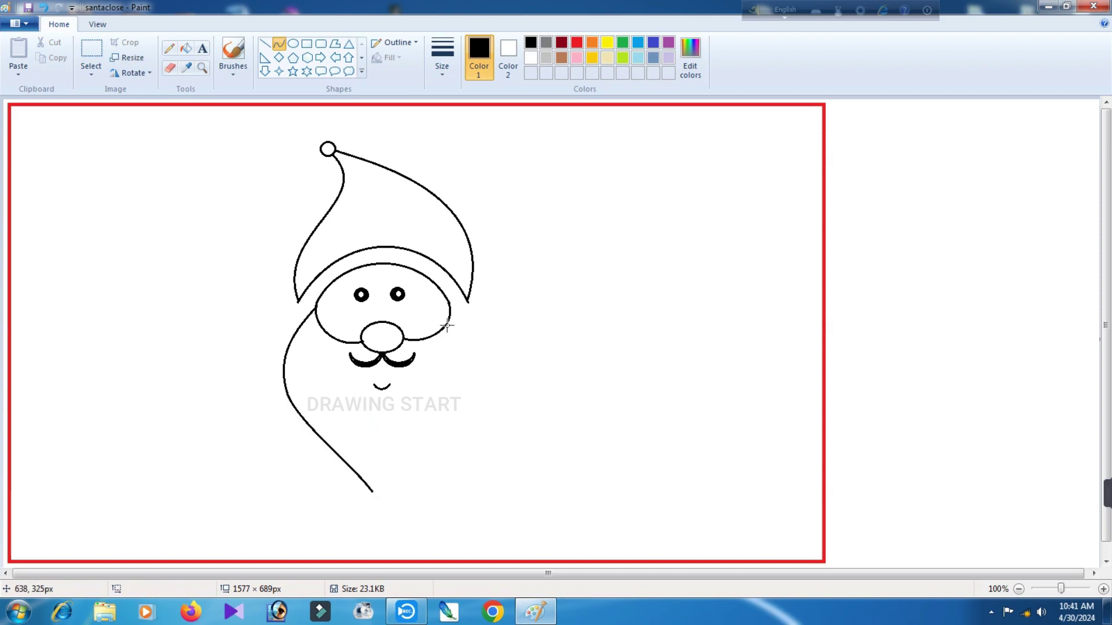
Draw the beard's right edge with two curves from the right cheek down to the beard's bottom point
drag(450, 305, 476, 386)
drag(466, 348, 556, 342)
drag(476, 386, 371, 490)
mouse_move(452, 412)
mouse_down()
mouse_move(466, 429)
mouse_move(459, 441)
mouse_move(467, 423)
mouse_up()
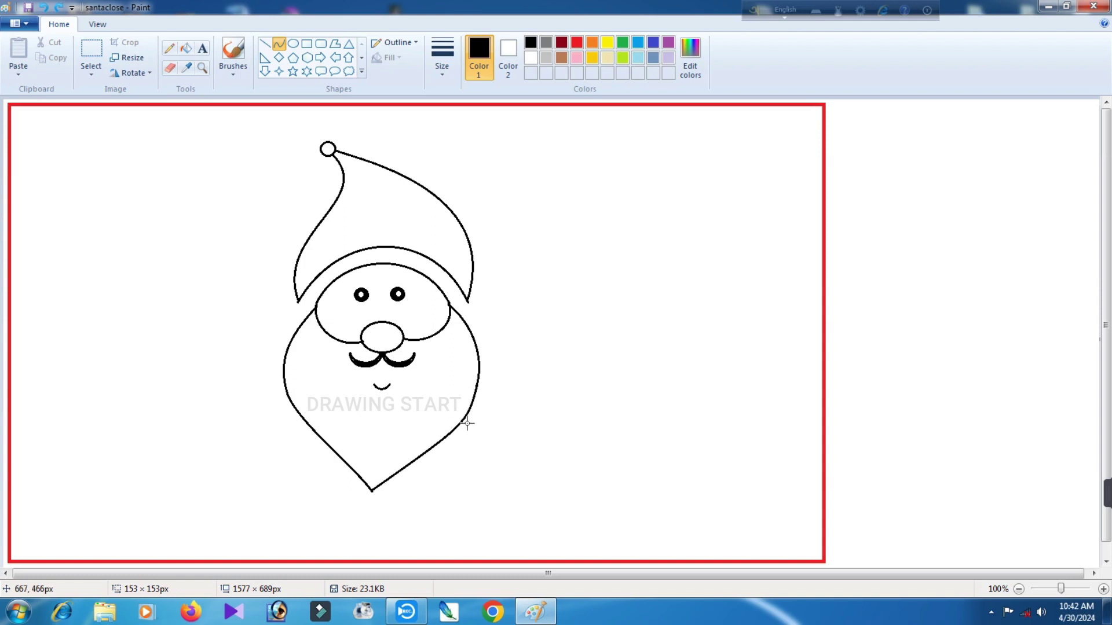
Finish bending the beard's lower right edge, and draw a short curve from each end of the hat brim down to the beard
mouse_move(411, 468)
mouse_down()
mouse_move(455, 420)
mouse_move(389, 464)
mouse_up()
drag(299, 301, 289, 342)
click(293, 315)
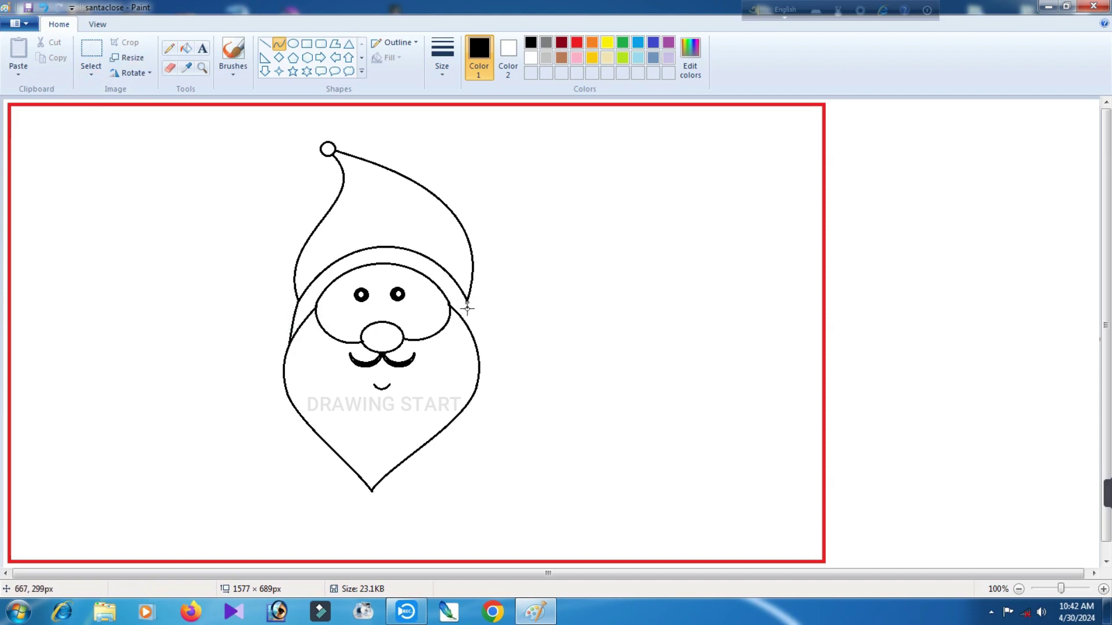
mouse_move(467, 308)
mouse_down()
mouse_move(473, 335)
mouse_move(470, 315)
mouse_up()
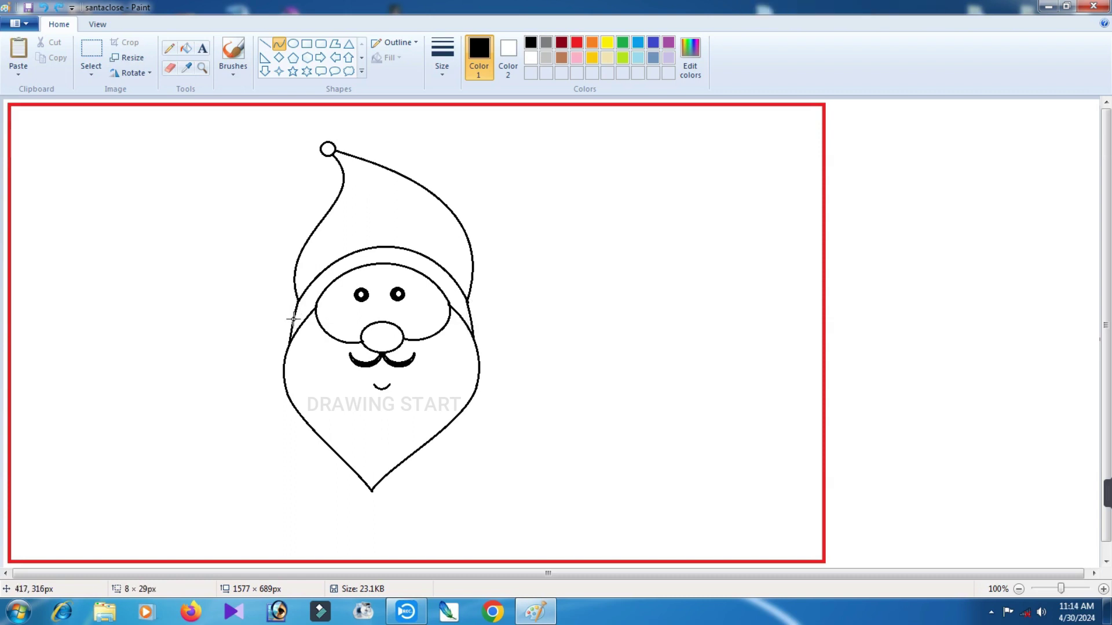
Draw a small curved ear on each side of the head below the hat, with a smaller inner curve in each
mouse_move(293, 307)
mouse_down()
mouse_move(285, 292)
mouse_move(282, 305)
mouse_up()
click(284, 308)
drag(468, 305, 479, 294)
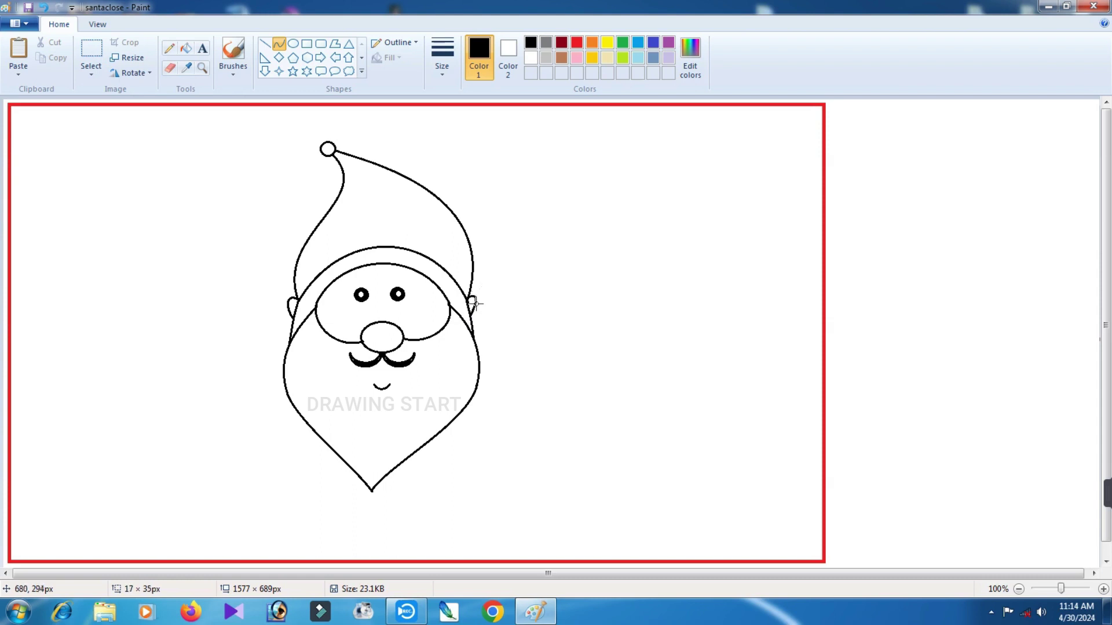
click(480, 304)
drag(297, 306, 290, 301)
click(294, 301)
drag(472, 300, 474, 305)
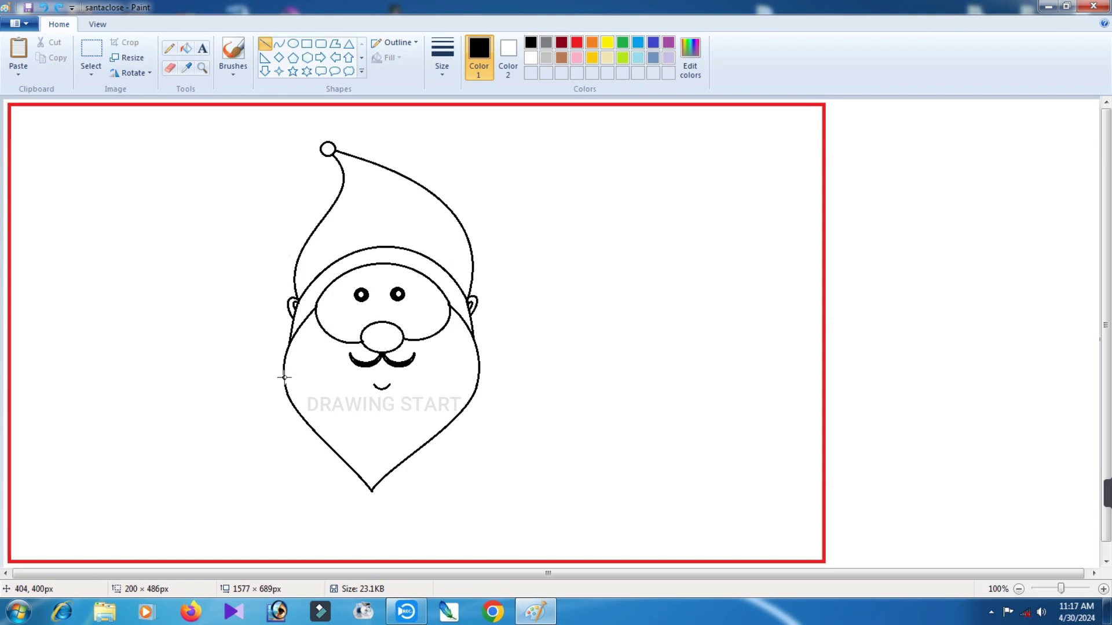
Draw straight outer arm lines sloping outward from both sides of the beard to the frame's lower edge
drag(283, 380, 189, 560)
click(511, 449)
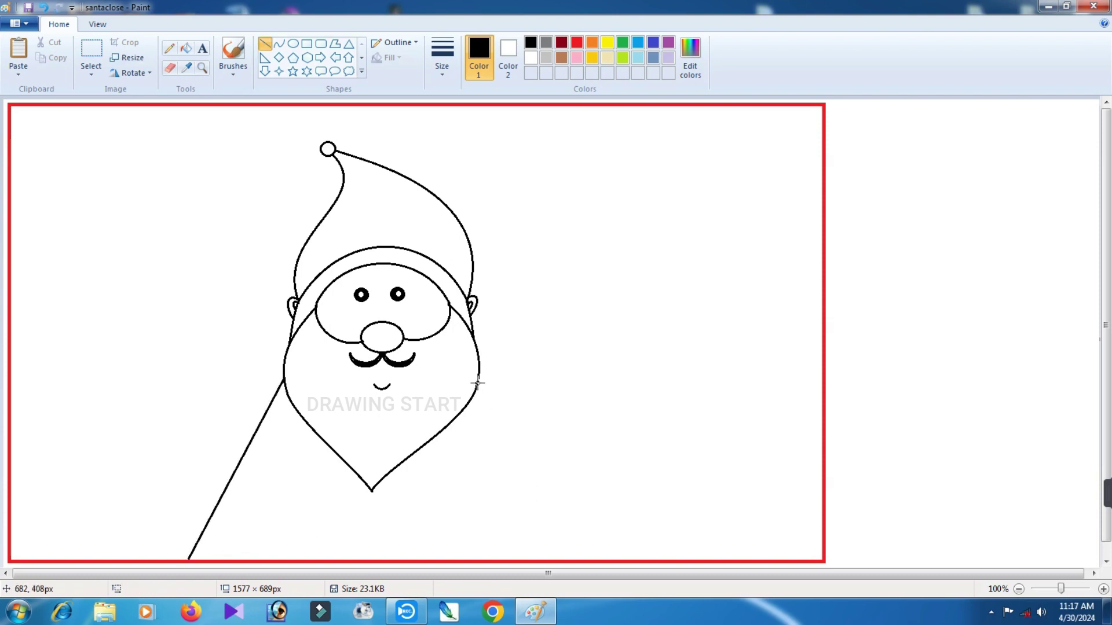
drag(478, 382, 574, 560)
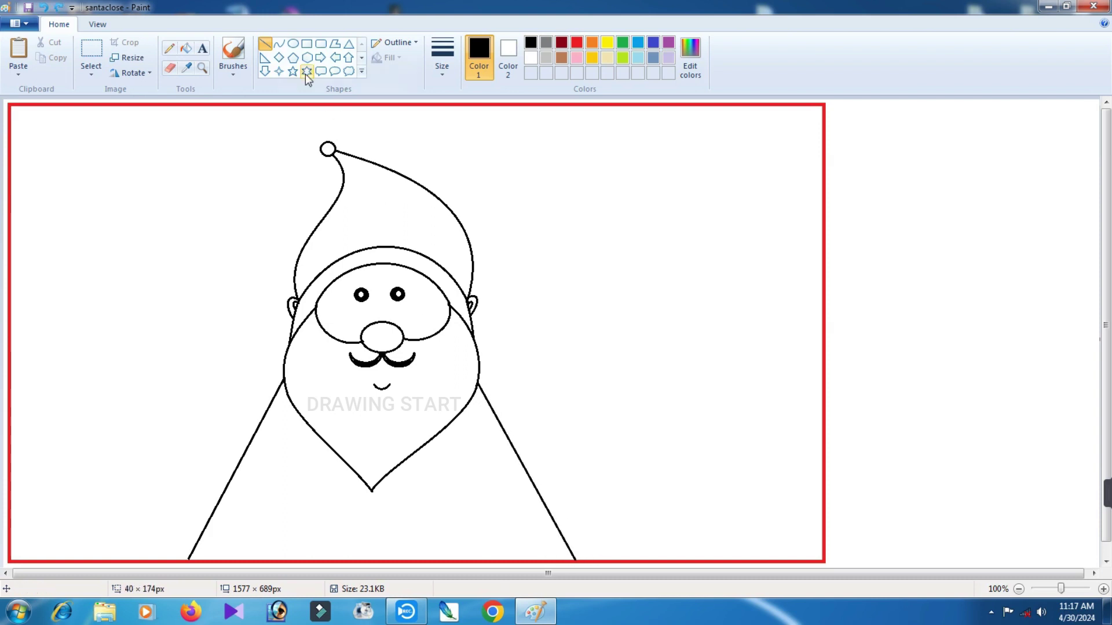
Draw the two sides of the body as outward-bulging curves running down from the beard inside the arm lines
click(279, 43)
mouse_move(474, 396)
mouse_down()
mouse_move(496, 479)
mouse_move(494, 525)
mouse_up()
click(485, 430)
drag(484, 431, 493, 463)
drag(285, 393, 275, 527)
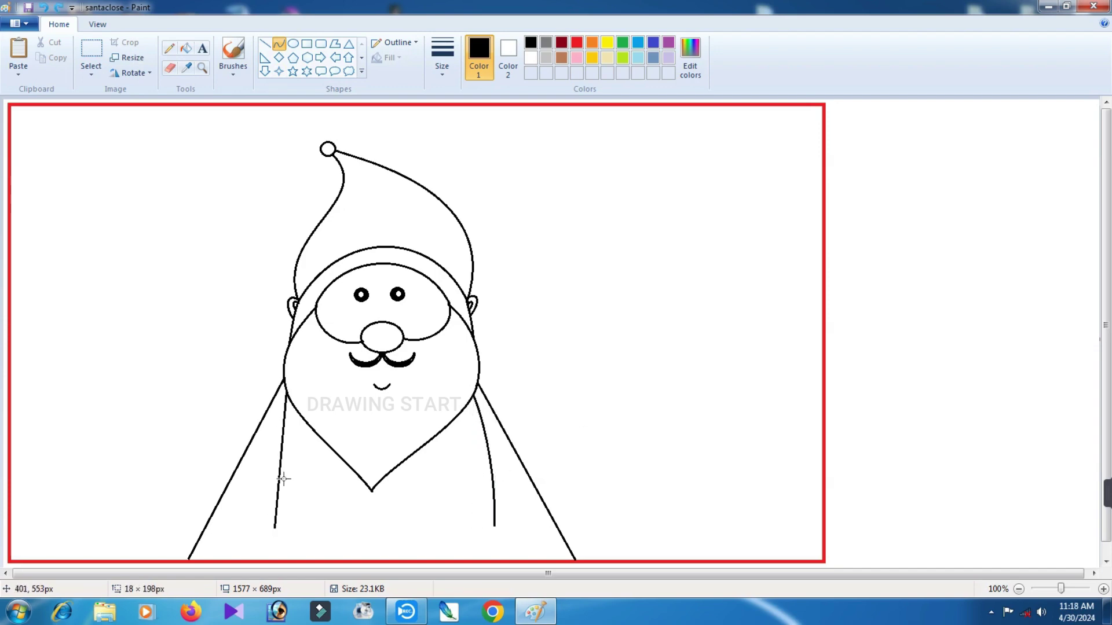
drag(278, 427, 268, 480)
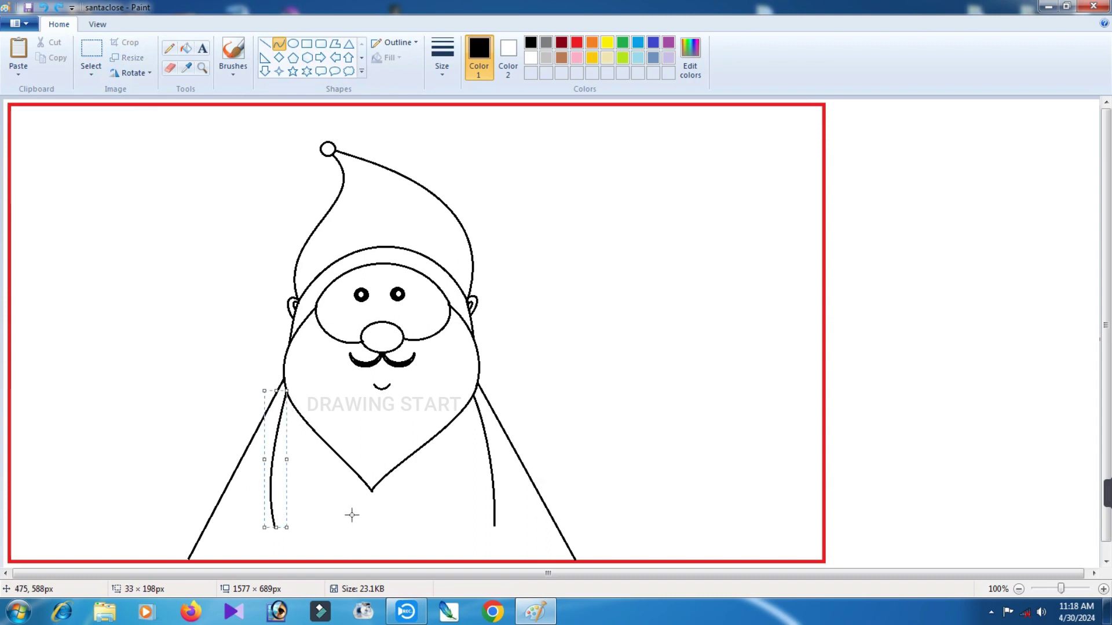
click(359, 519)
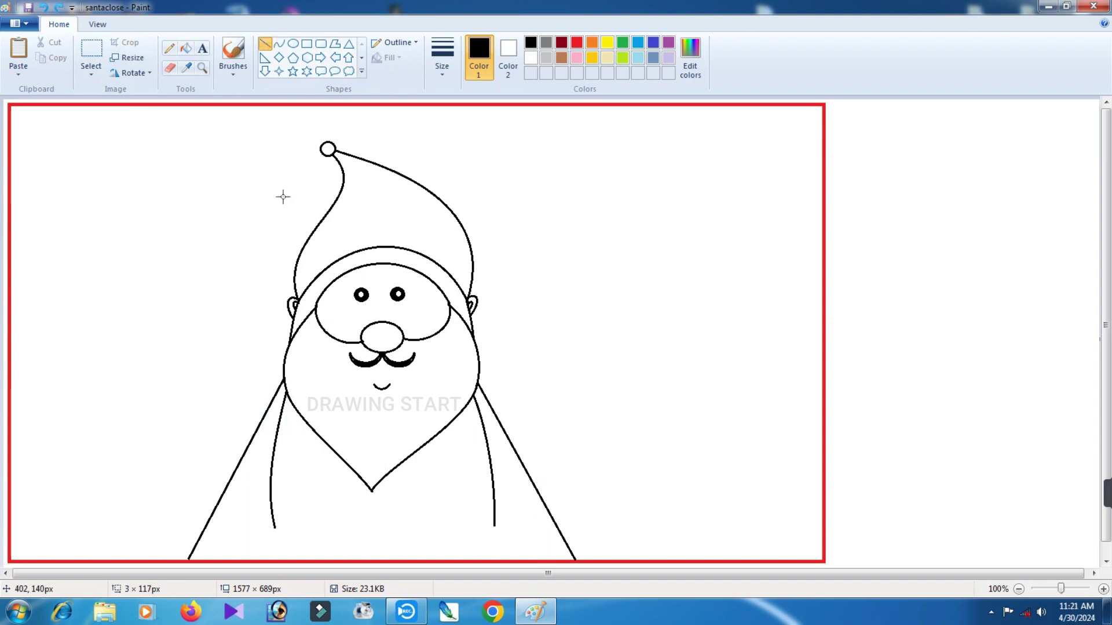
Draw the belt buckle over the beard's tip as a rectangle with a smaller one inside, about 62 × 45 px
click(307, 44)
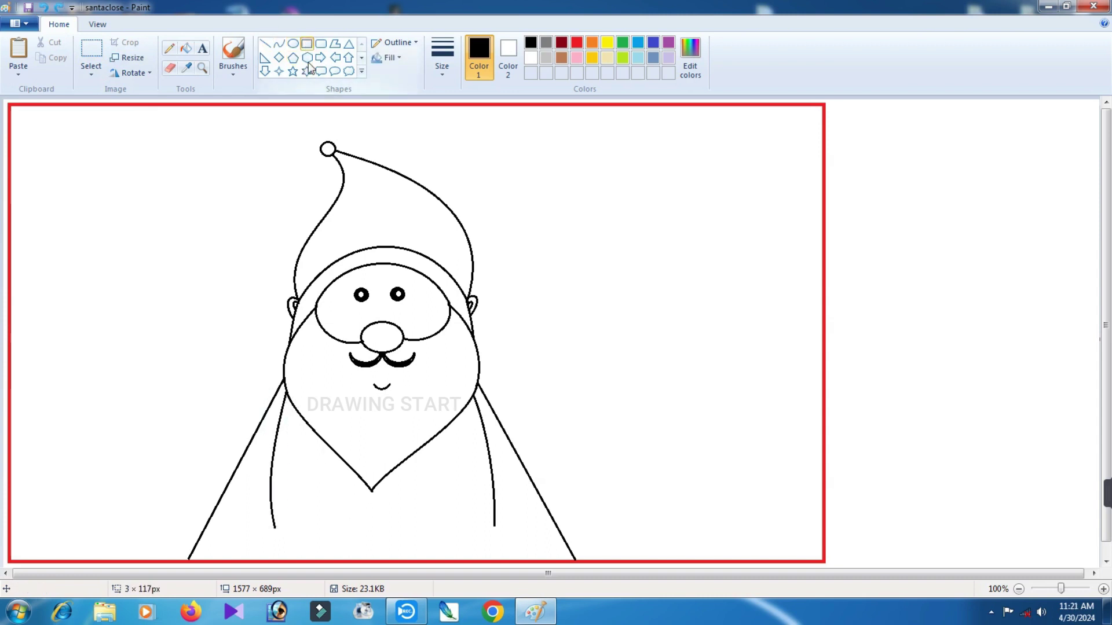
mouse_move(342, 459)
mouse_down()
mouse_move(403, 511)
mouse_move(388, 497)
mouse_up()
click(430, 478)
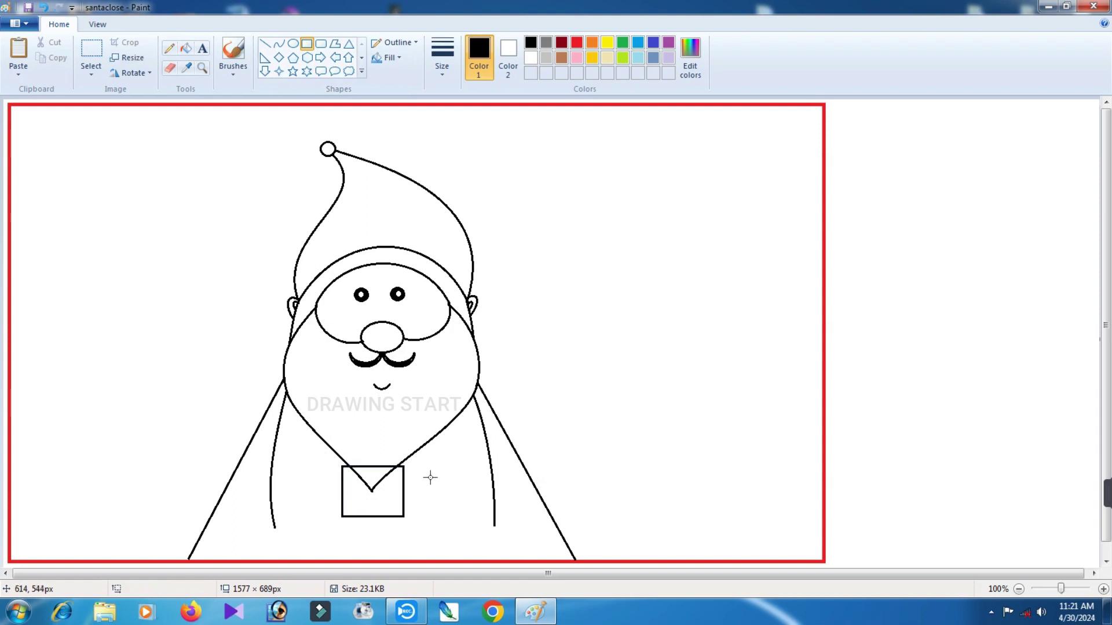
drag(428, 463, 376, 489)
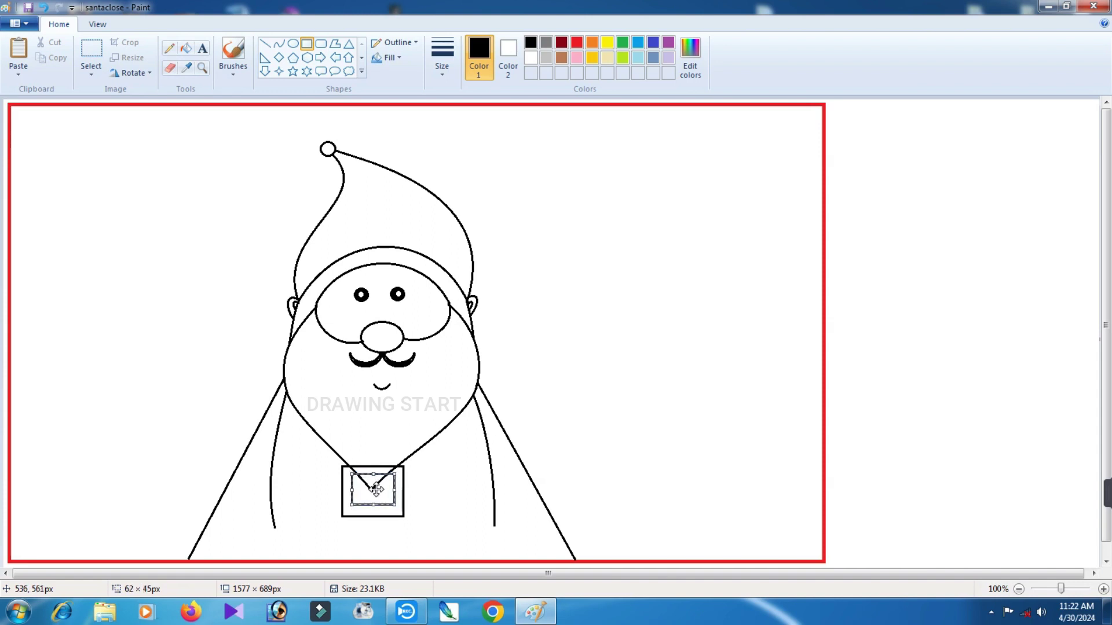
click(452, 482)
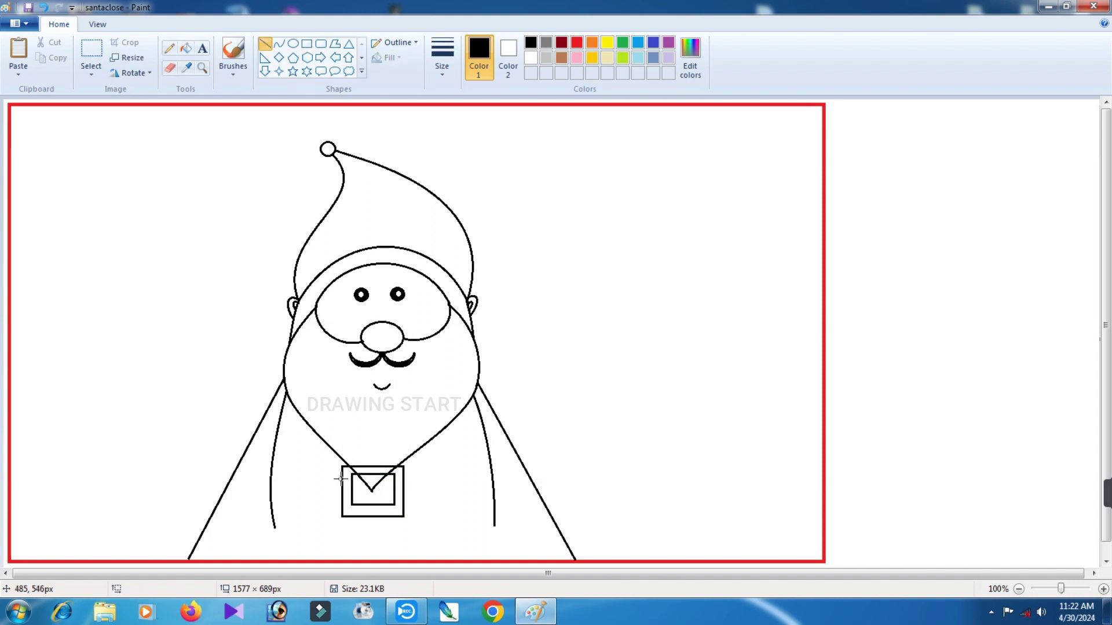
Draw the belt straps as rectangles from the buckle to the body sides, about 103 × 36 px on the left and 131 × 36 px on the right
click(307, 45)
drag(271, 478, 341, 503)
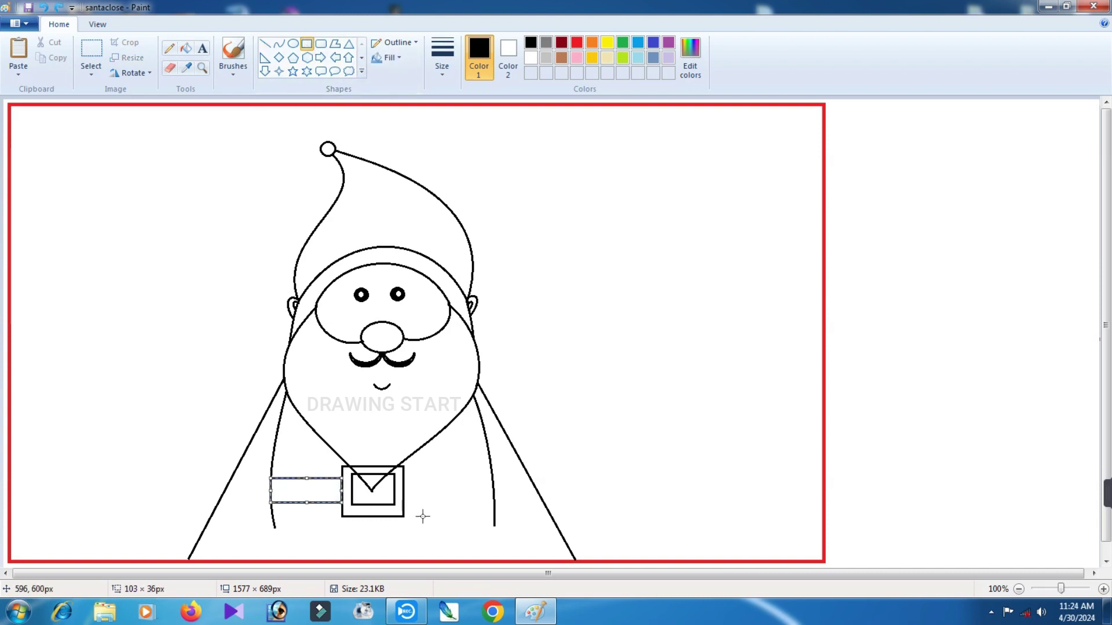
drag(409, 479, 494, 502)
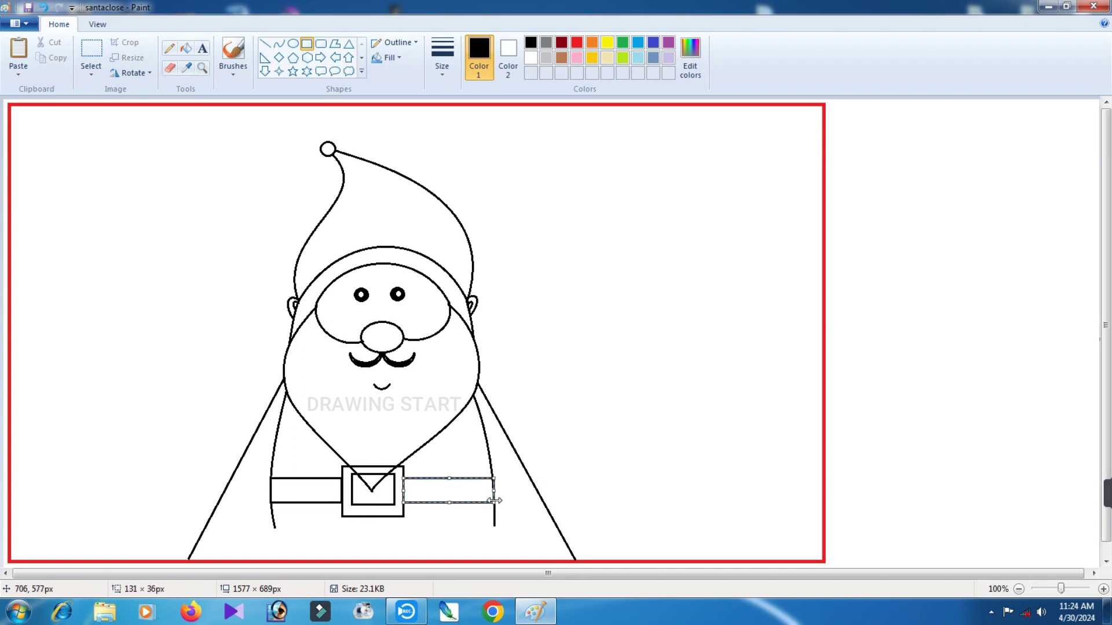
click(461, 528)
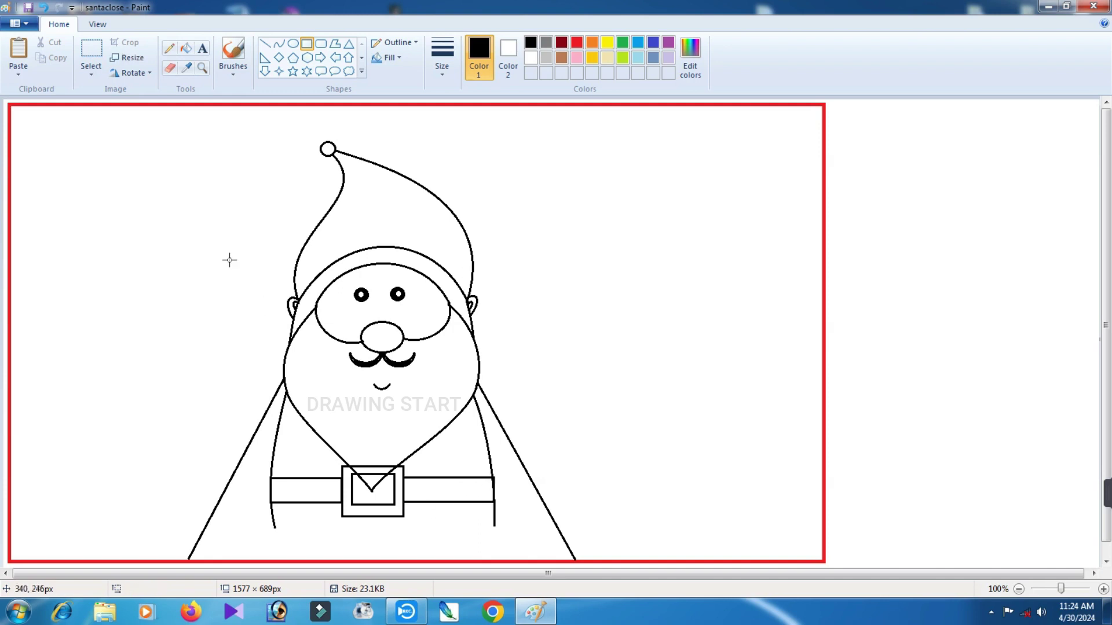
Erase the buckle's upper edge where it crosses the beard, the body sides below the belt and the lower ends of both arm lines
click(170, 67)
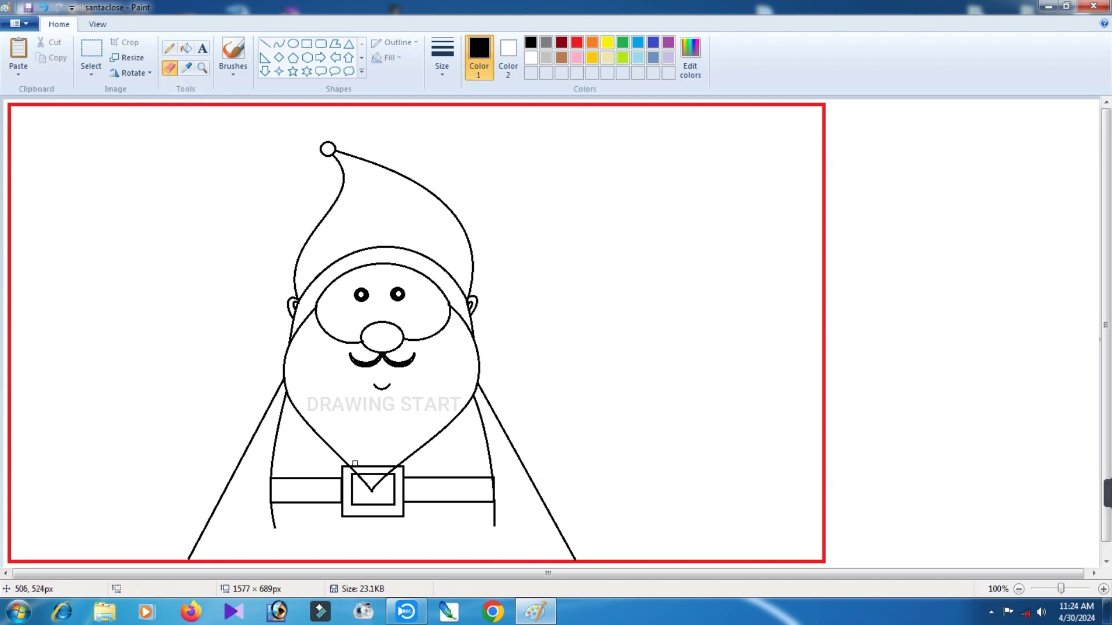
drag(361, 466, 394, 465)
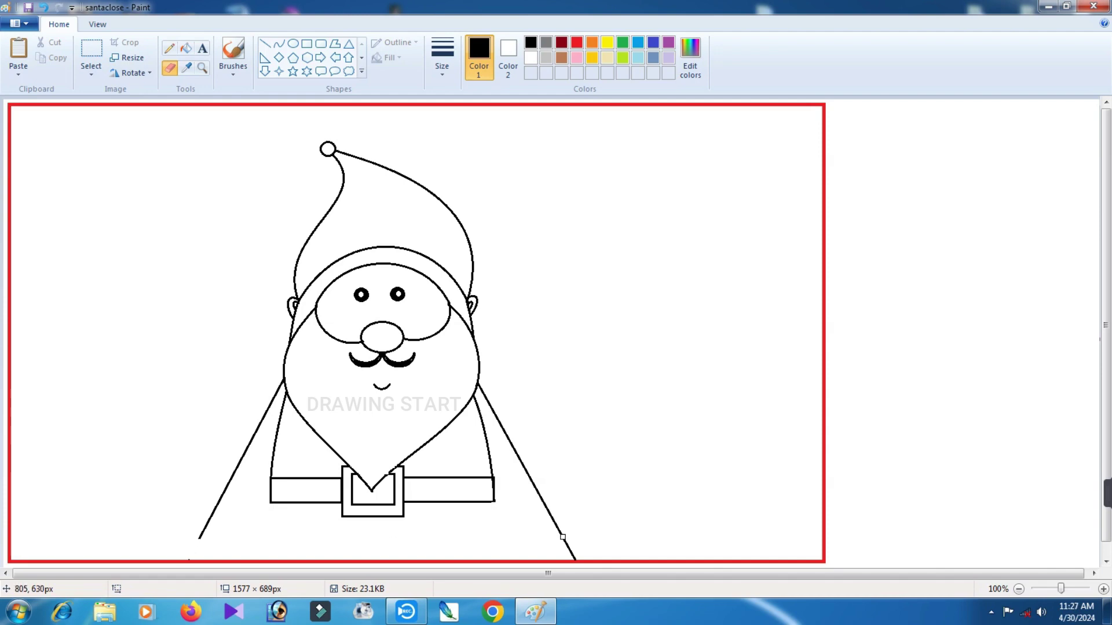
drag(563, 538, 573, 554)
Draw the left mitten's rounded tip with a curve at the arm's end, and add a short straight line up its inner side
click(278, 44)
mouse_move(200, 537)
mouse_down()
mouse_move(215, 542)
mouse_move(195, 546)
mouse_move(222, 550)
mouse_up()
click(247, 547)
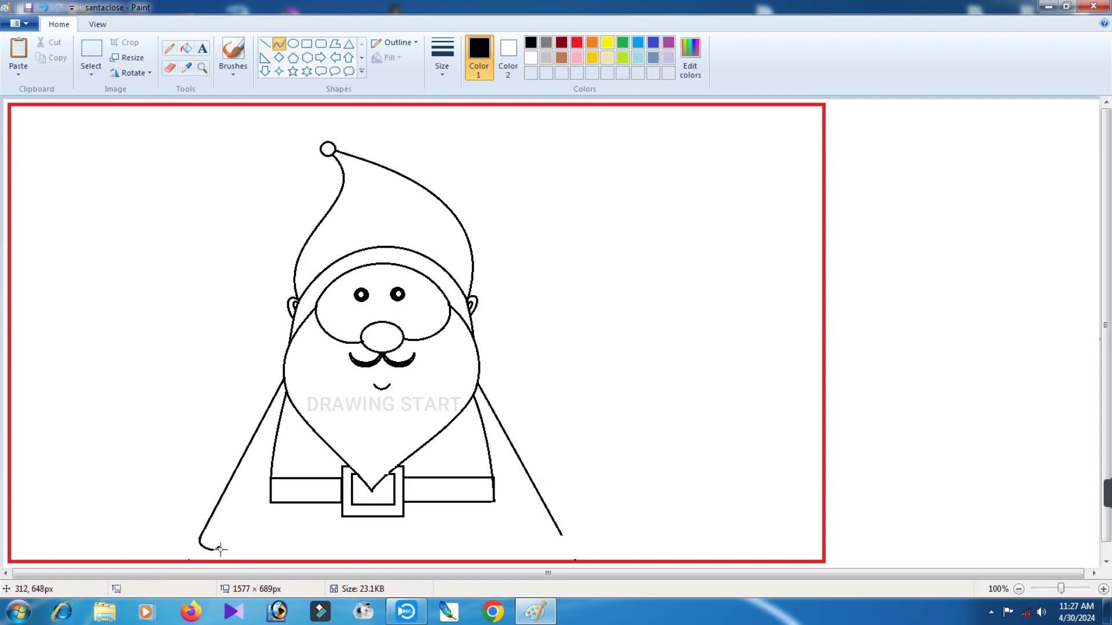
click(264, 44)
drag(220, 547, 225, 539)
click(262, 537)
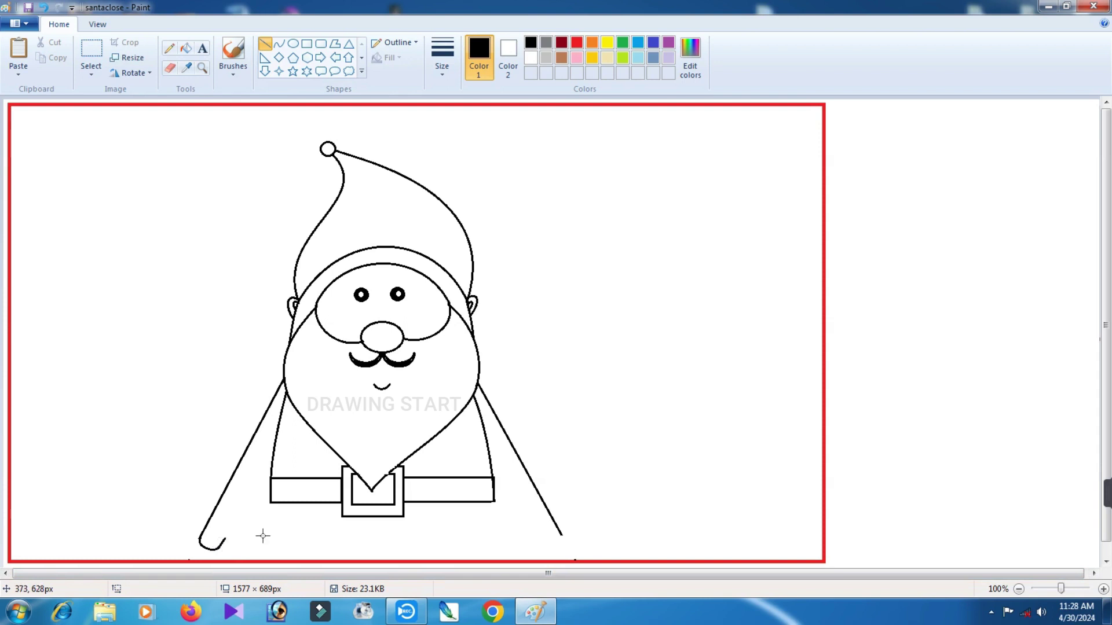
Draw the left mitten's thumb with a curve and two parallel cuff curves across the wrist
click(279, 44)
mouse_move(225, 539)
mouse_down()
mouse_move(231, 525)
mouse_move(244, 532)
mouse_up()
mouse_move(209, 496)
mouse_down()
mouse_move(252, 527)
mouse_move(221, 510)
mouse_move(236, 522)
mouse_move(232, 501)
mouse_move(247, 514)
mouse_move(233, 510)
mouse_up()
Draw the right mitten with a curved tip, a straight inner side and a curved thumb, plus a cuff curve across the wrist
click(561, 537)
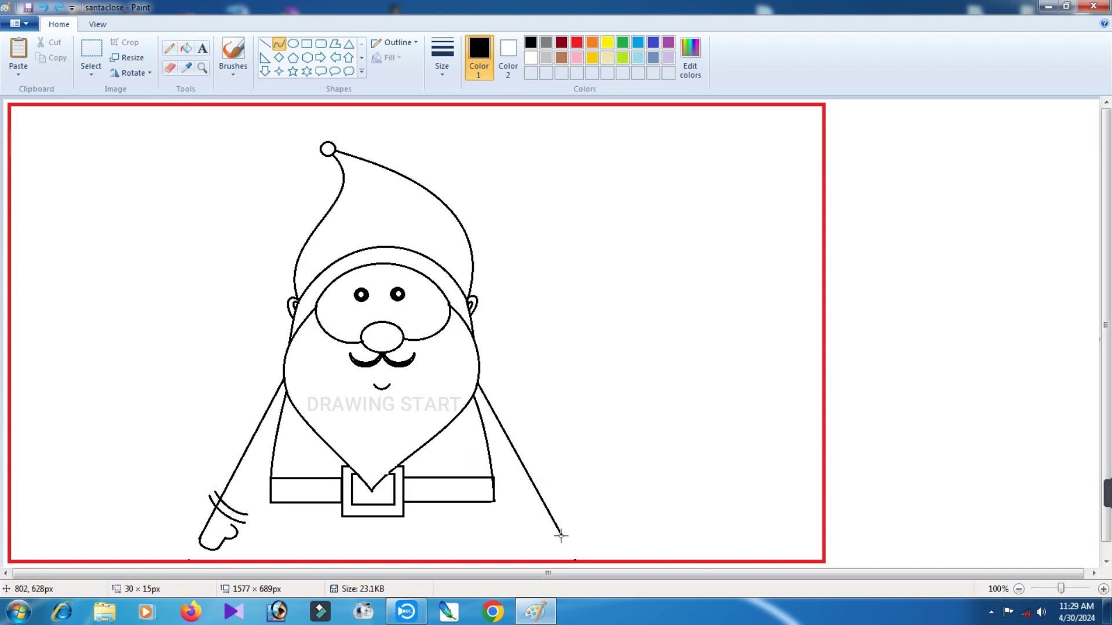
drag(561, 537, 539, 547)
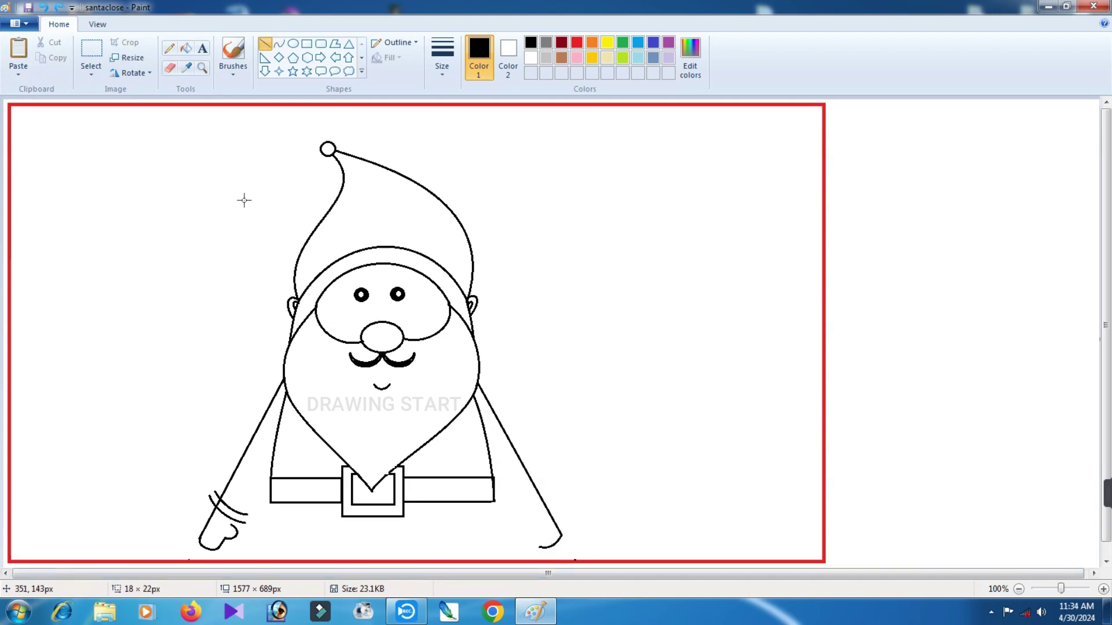
click(170, 68)
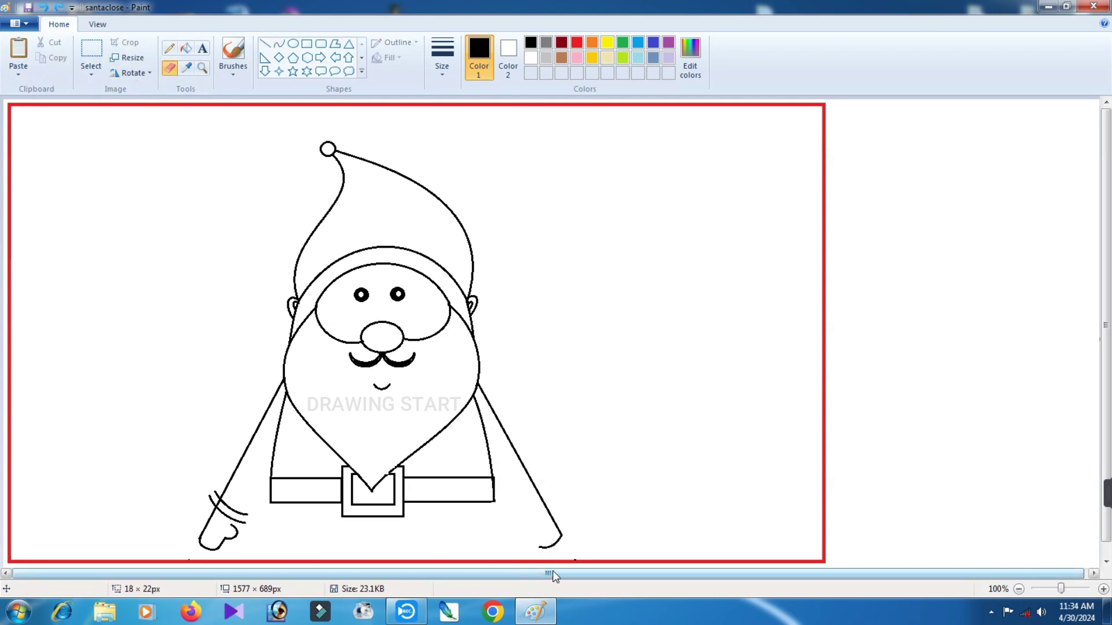
click(264, 44)
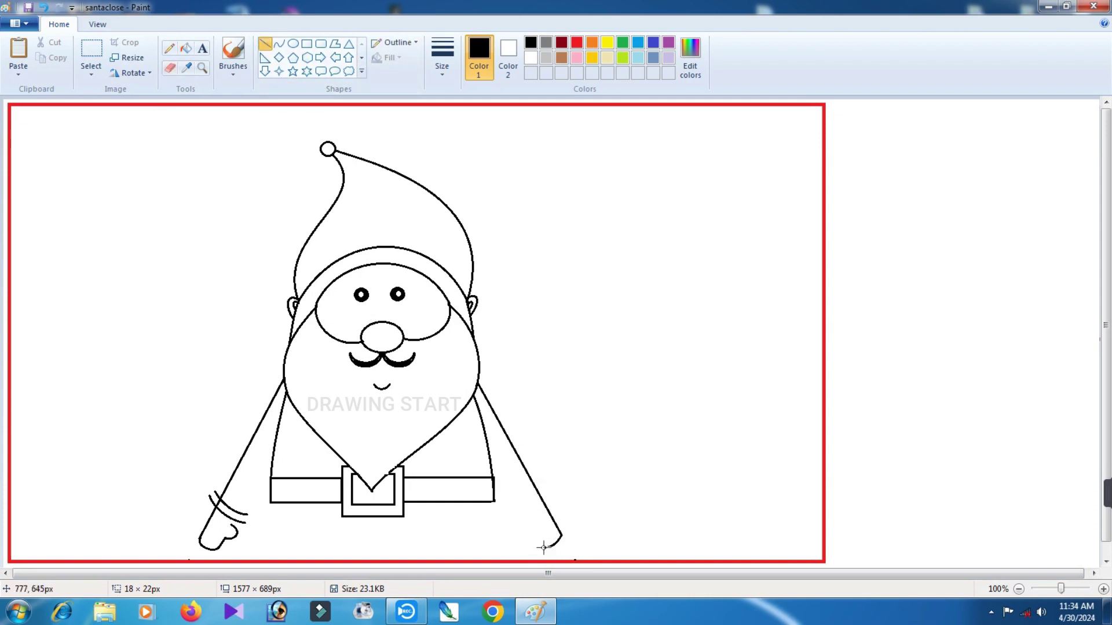
mouse_move(543, 547)
mouse_down()
mouse_move(524, 520)
mouse_move(512, 527)
mouse_move(550, 490)
mouse_move(524, 515)
mouse_up()
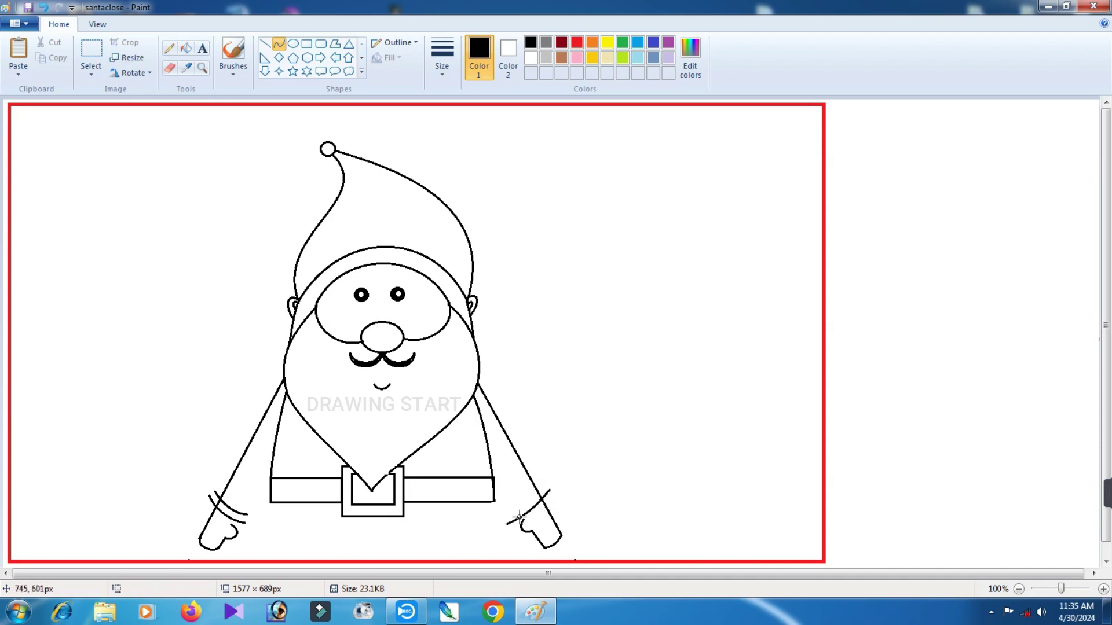
Add a second cuff curve on the right wrist and draw the inner sleeve curves from the belt's ends to both cuffs
drag(508, 514, 545, 485)
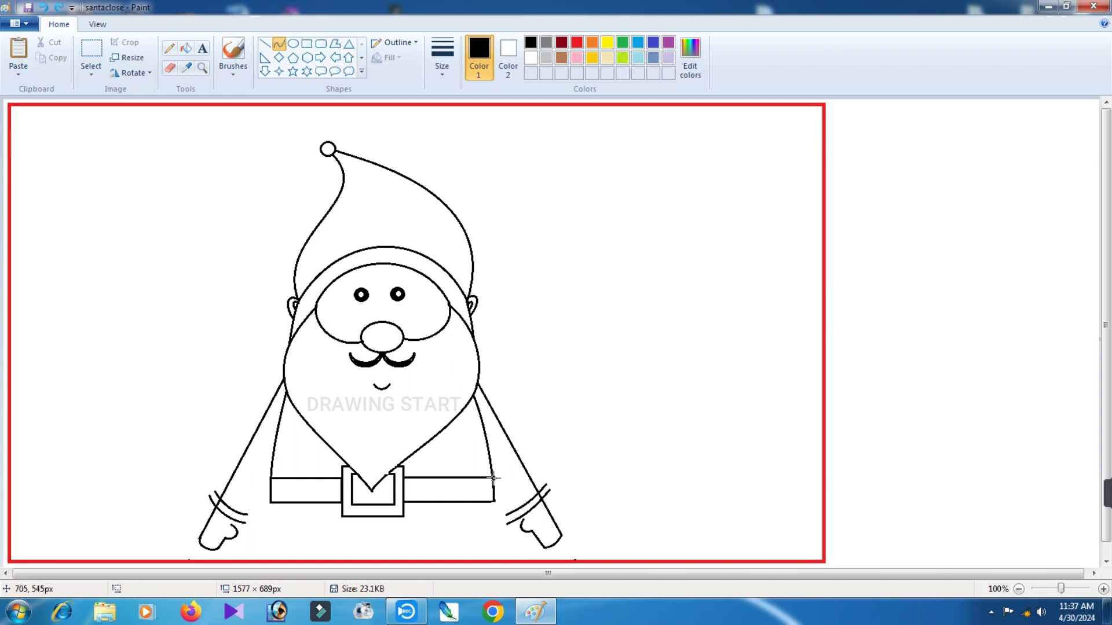
drag(494, 478, 509, 517)
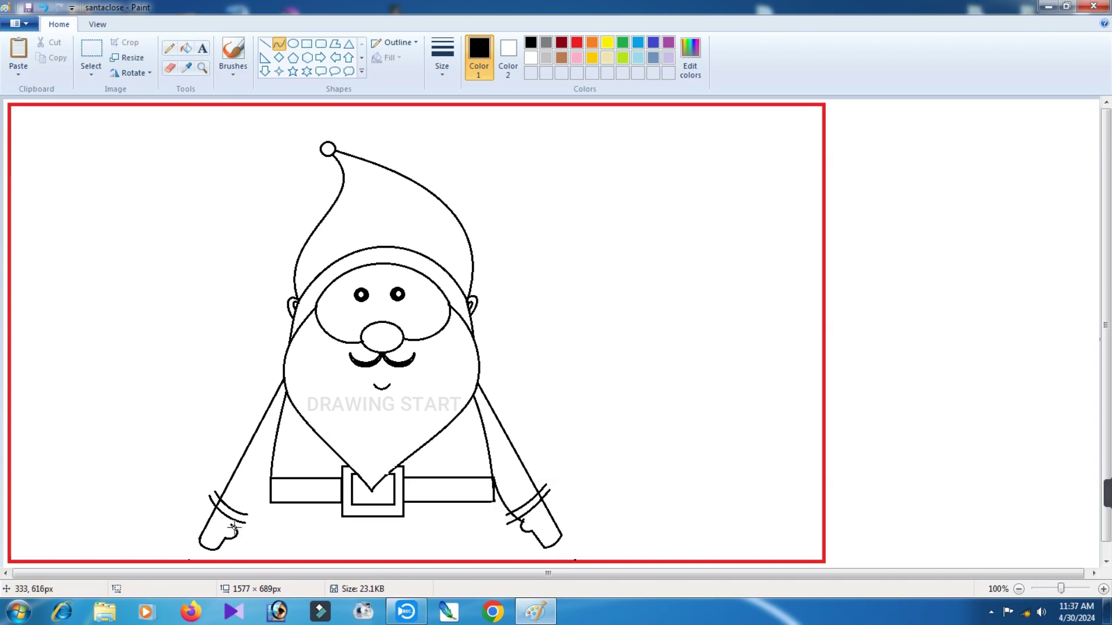
drag(238, 518, 265, 497)
Draw a horizontal hem line just below the belt on each side of the buckle, reaching slightly past the body sides
click(265, 43)
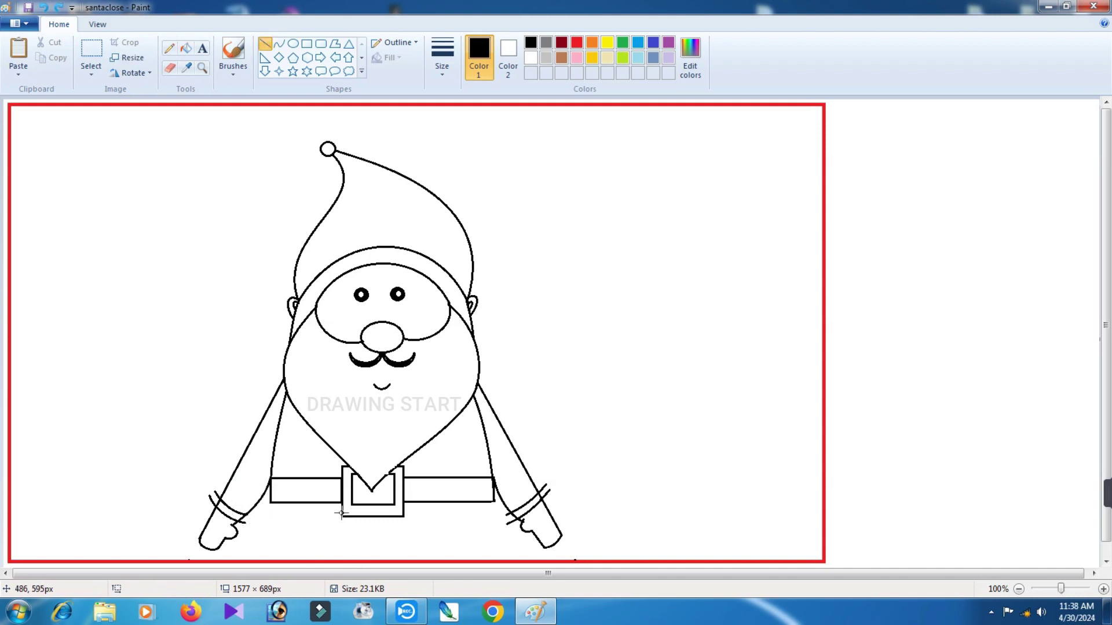
drag(337, 512, 262, 512)
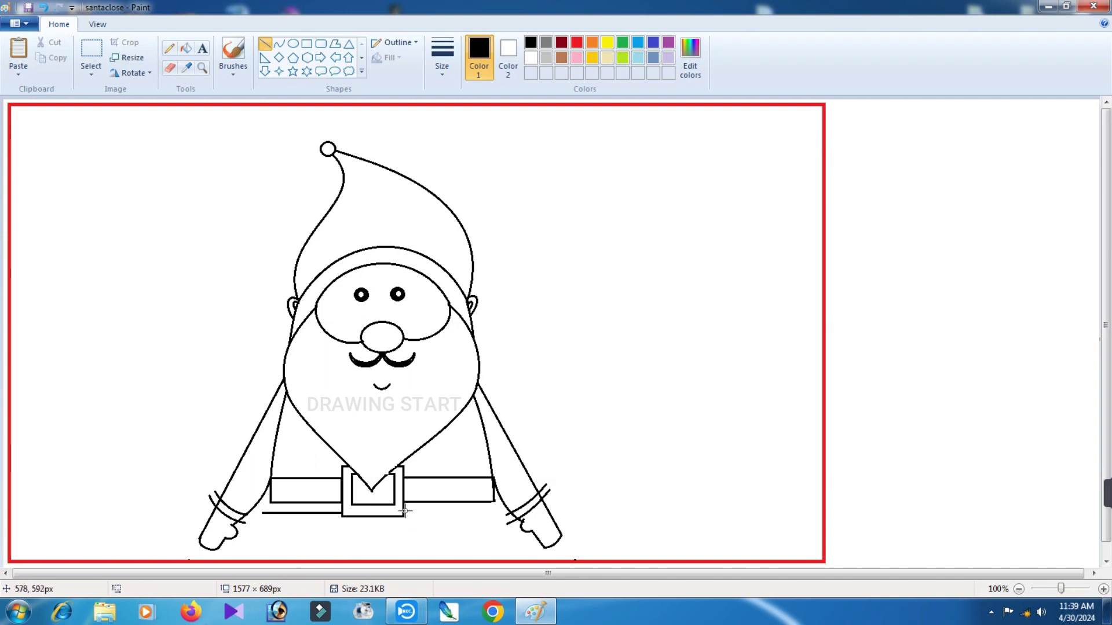
drag(404, 512, 501, 512)
Erase the overhanging ends of the cuff curves on both wrists and close both cuffs with small rounded curves
click(170, 68)
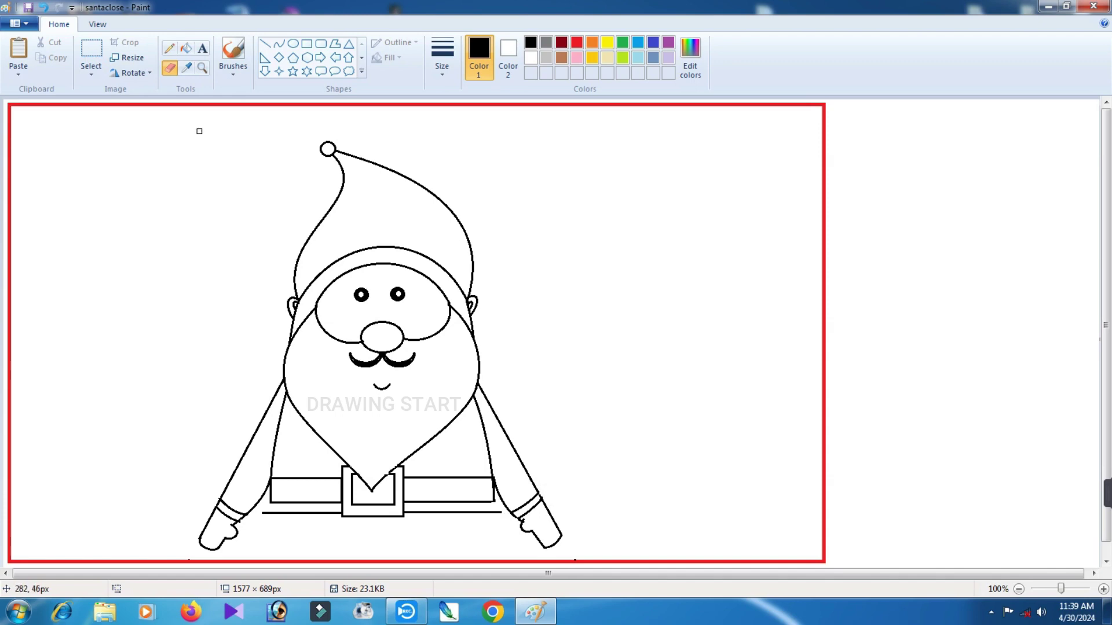
click(279, 44)
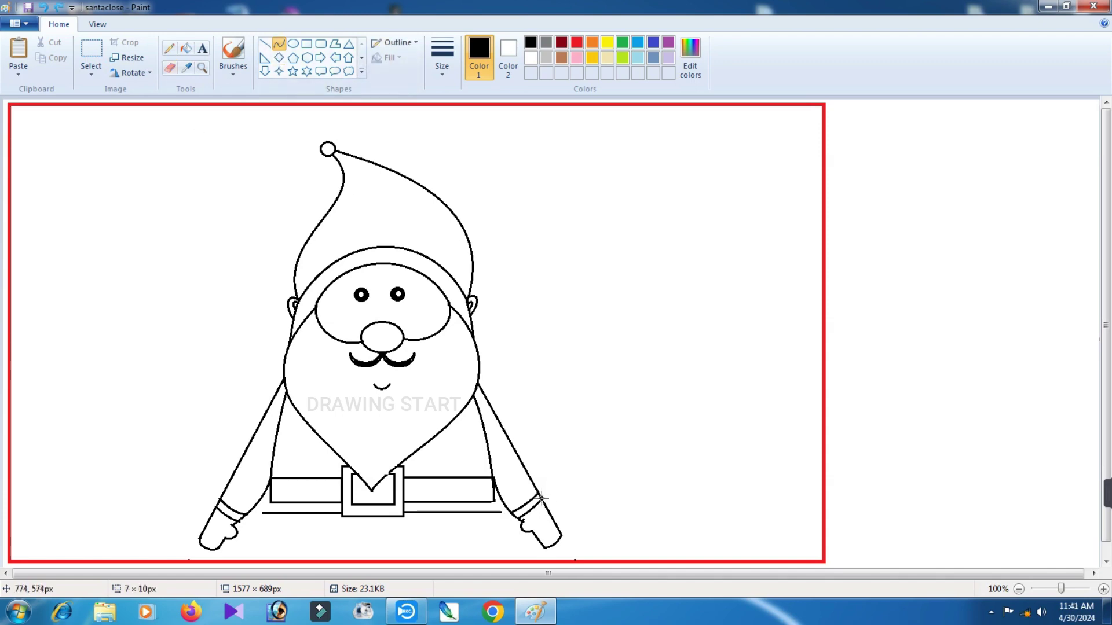
drag(541, 494, 508, 521)
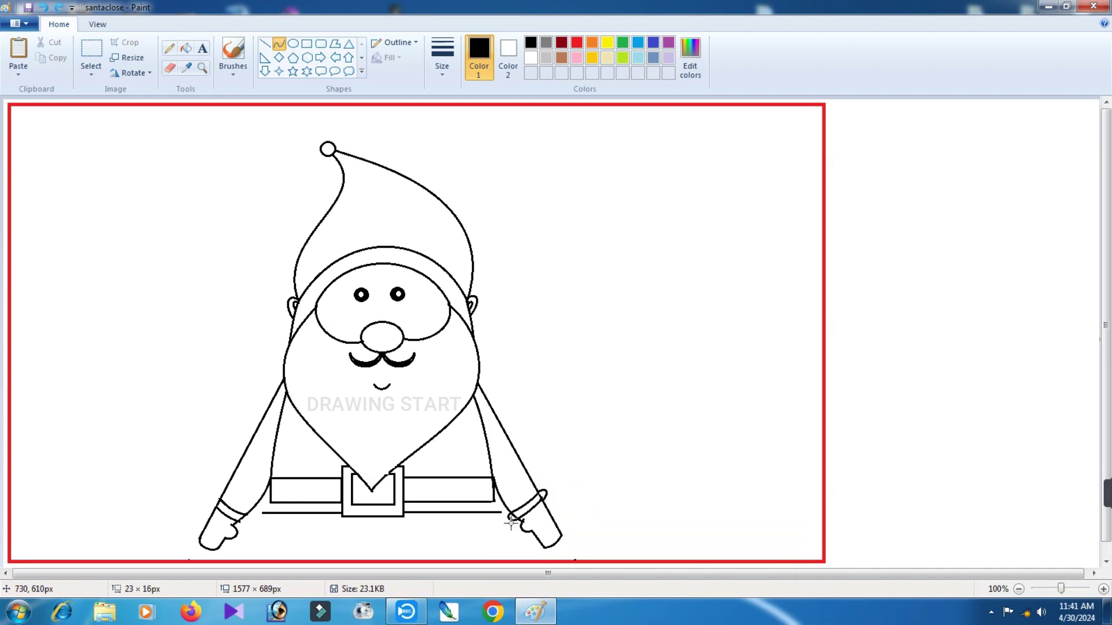
click(602, 501)
mouse_move(220, 499)
mouse_down()
mouse_move(213, 510)
mouse_move(208, 502)
mouse_move(251, 520)
mouse_up()
click(248, 517)
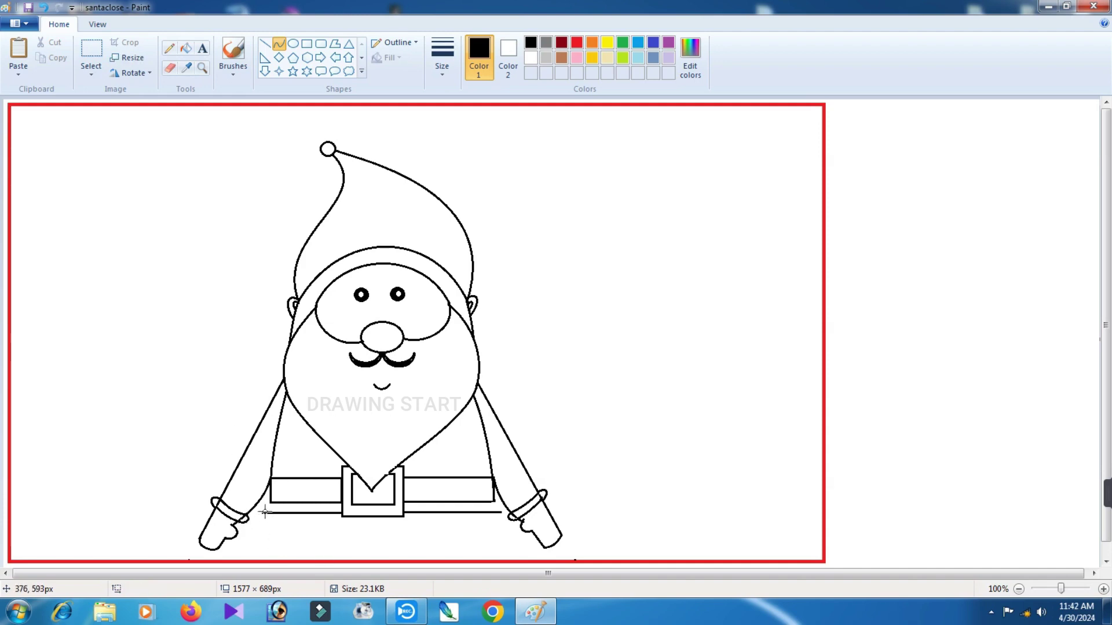
Close the outer ends of the hem below the belt with a small curve on each side
mouse_move(260, 519)
mouse_down()
mouse_move(277, 497)
mouse_move(262, 510)
mouse_up()
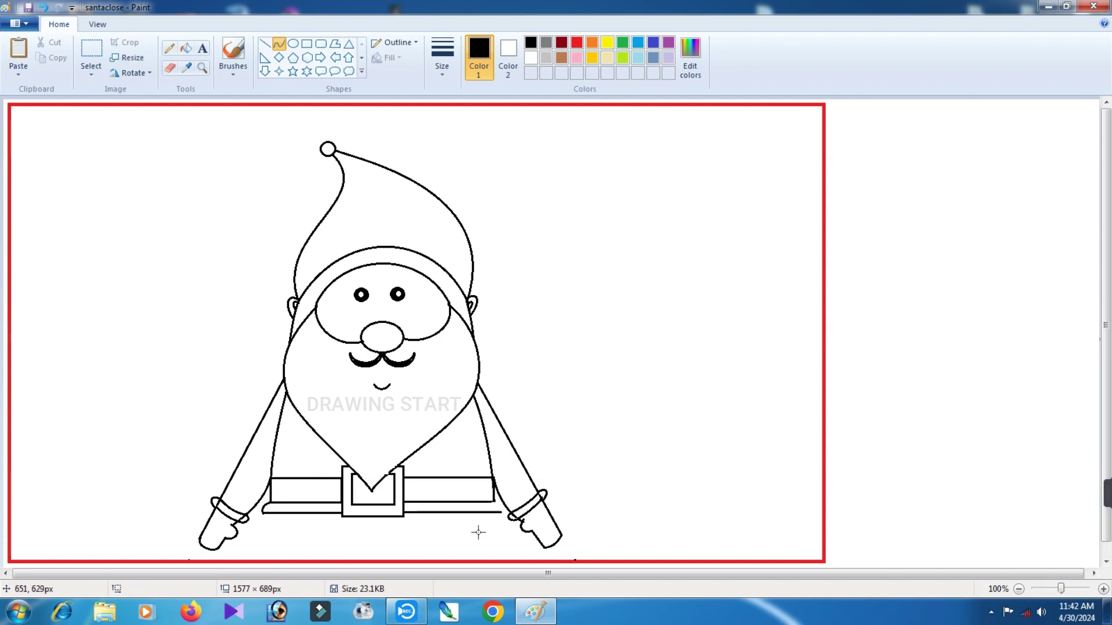
mouse_move(495, 503)
mouse_down()
mouse_move(501, 510)
mouse_move(499, 501)
mouse_up()
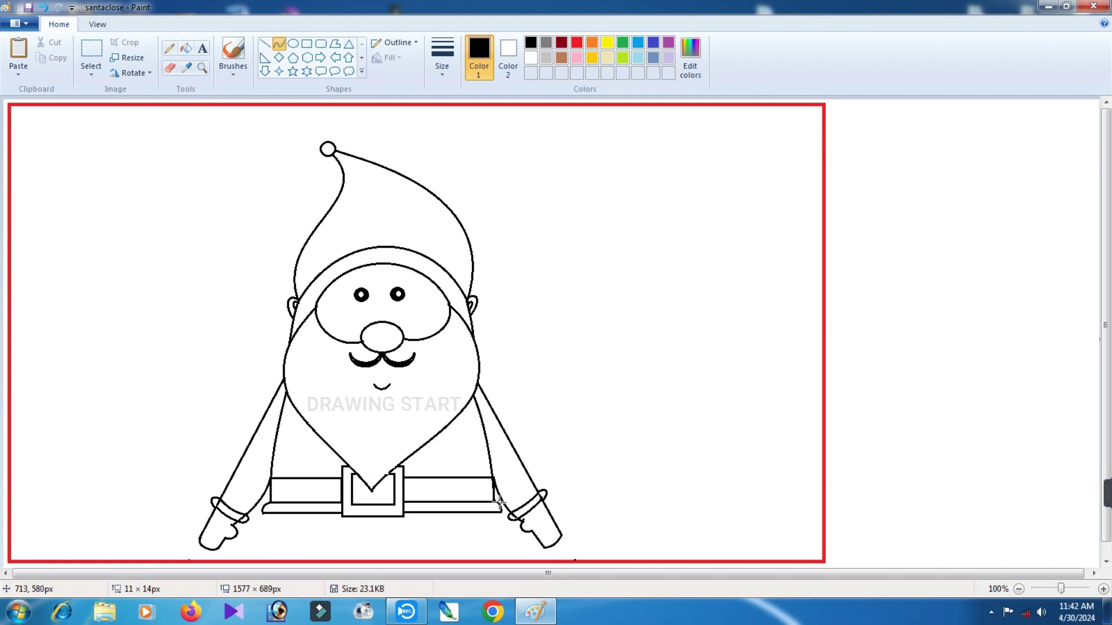
Draw a horizontal bottom line for the coat below the hem band and trim its overhanging ends with the eraser
click(502, 508)
click(265, 43)
mouse_move(252, 543)
mouse_down()
mouse_move(507, 543)
mouse_move(496, 542)
mouse_up()
click(169, 68)
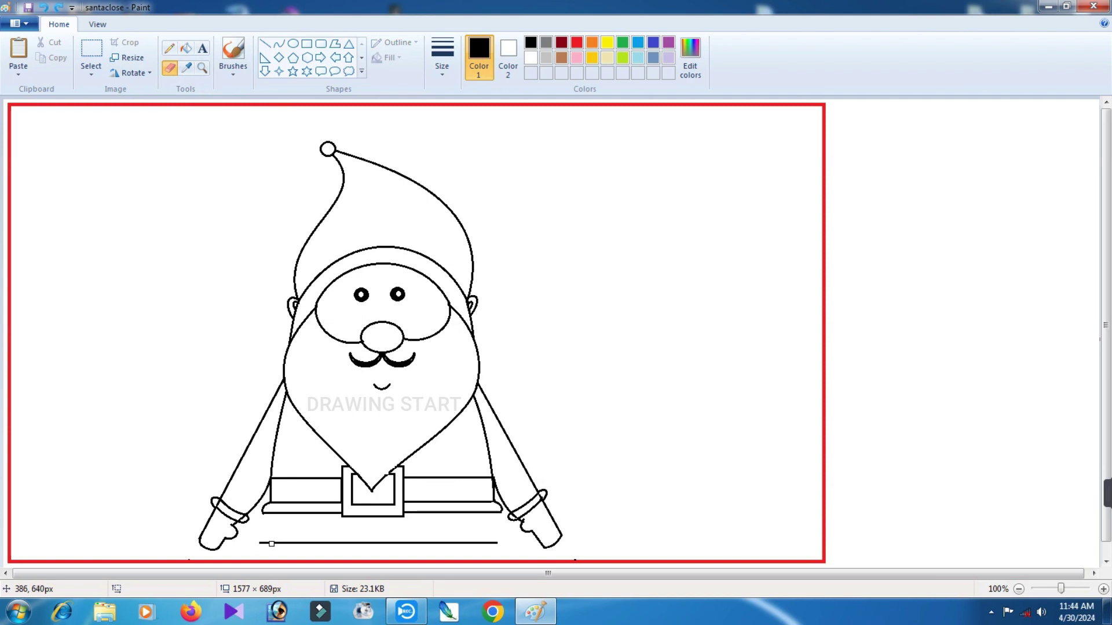
drag(263, 544, 388, 548)
Draw an outward-bulging curve on each side joining the ends of the hem band to the coat's bottom line
click(279, 44)
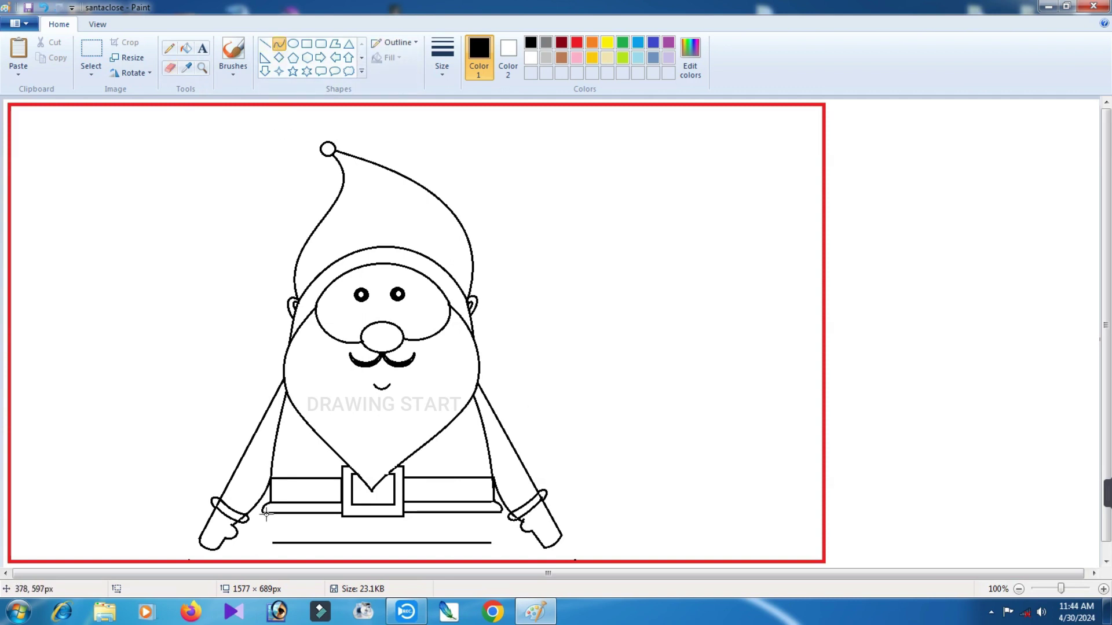
key(ctrl+z)
mouse_move(262, 513)
mouse_down()
mouse_move(273, 542)
mouse_move(256, 528)
mouse_up()
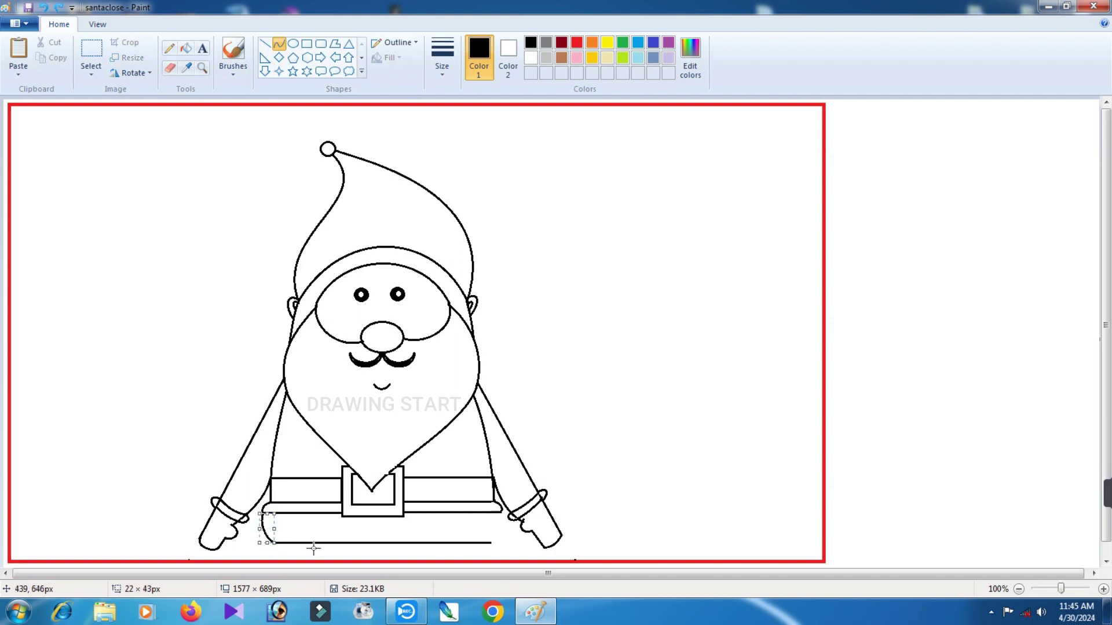
click(386, 552)
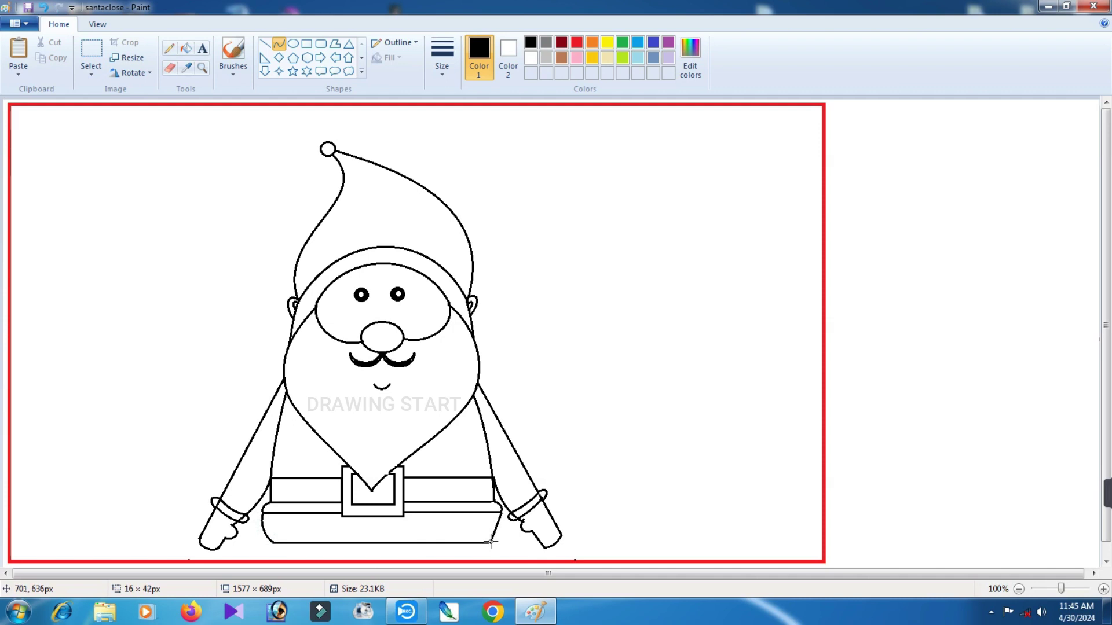
click(505, 537)
Draw a shallow U-shaped curve about 103 × 28 px on the empty canvas, cut it and paste it under the coat's left half
mouse_move(591, 344)
mouse_down()
mouse_move(646, 344)
mouse_move(587, 361)
mouse_move(659, 363)
mouse_up()
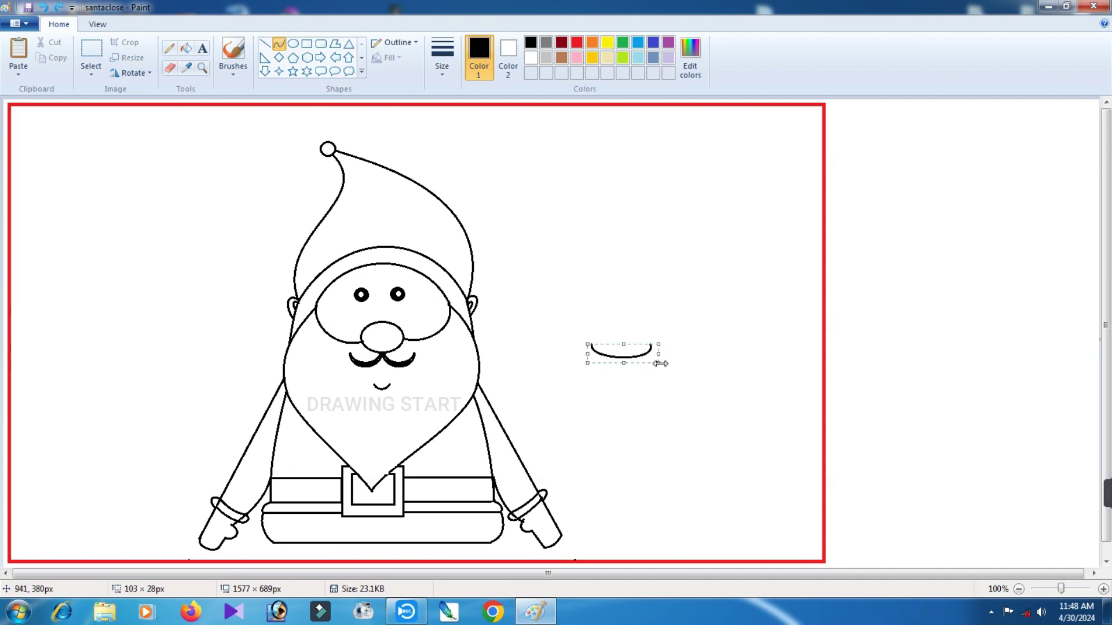
click(86, 53)
drag(576, 321, 683, 384)
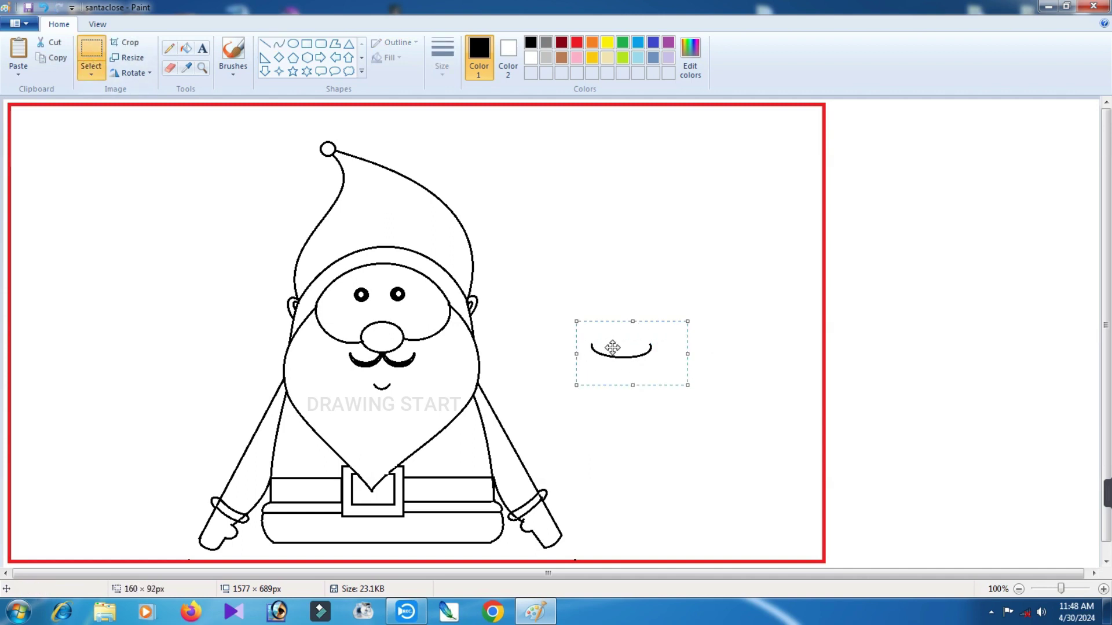
right_click(613, 342)
click(655, 354)
right_click(649, 299)
click(682, 337)
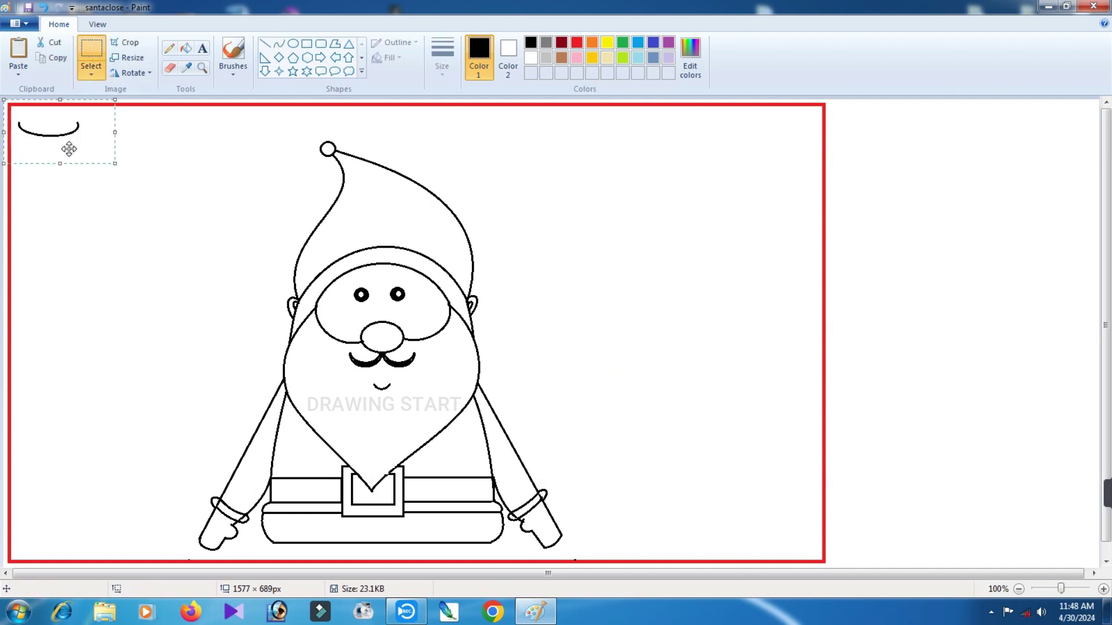
drag(69, 149, 367, 568)
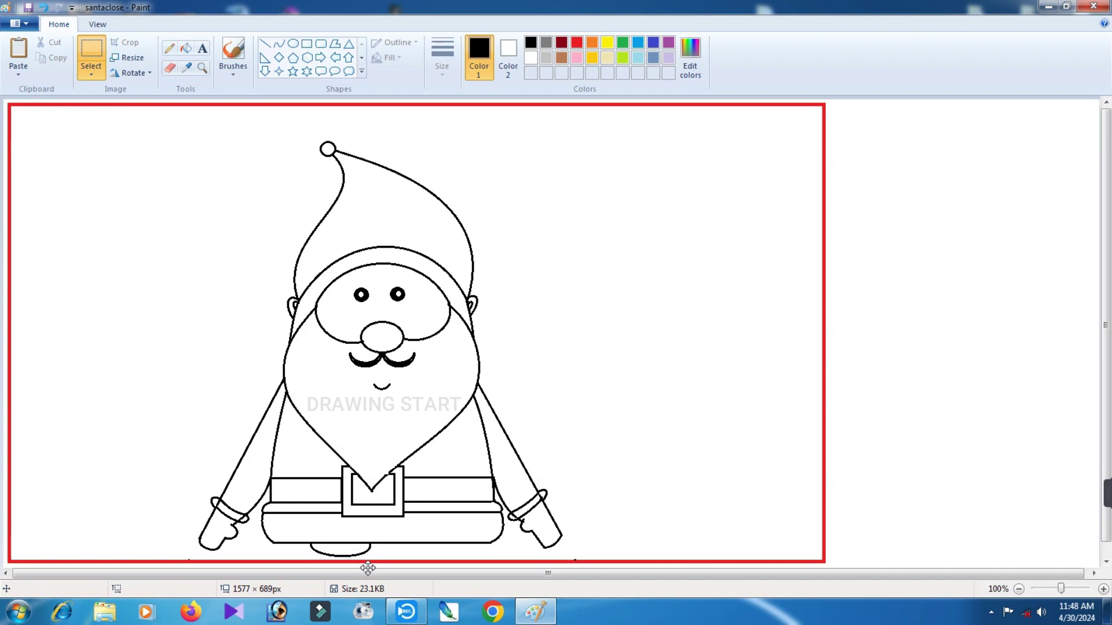
Paste a second copy of the U-shaped curve under the coat's right half and draw short vertical leg lines below both curves
right_click(633, 363)
click(665, 401)
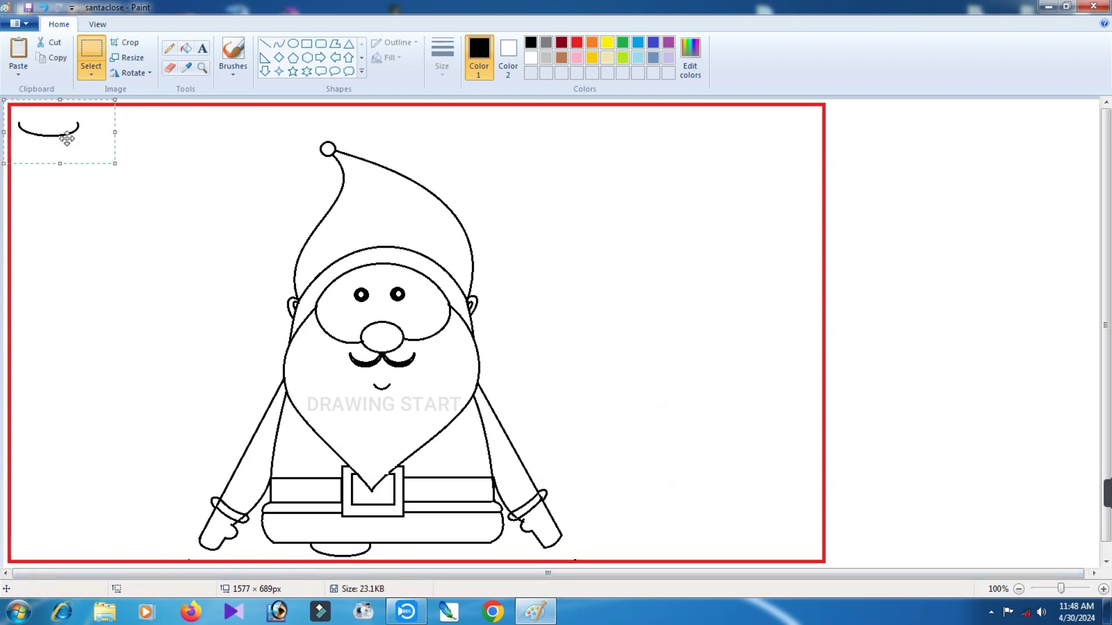
drag(67, 148, 441, 559)
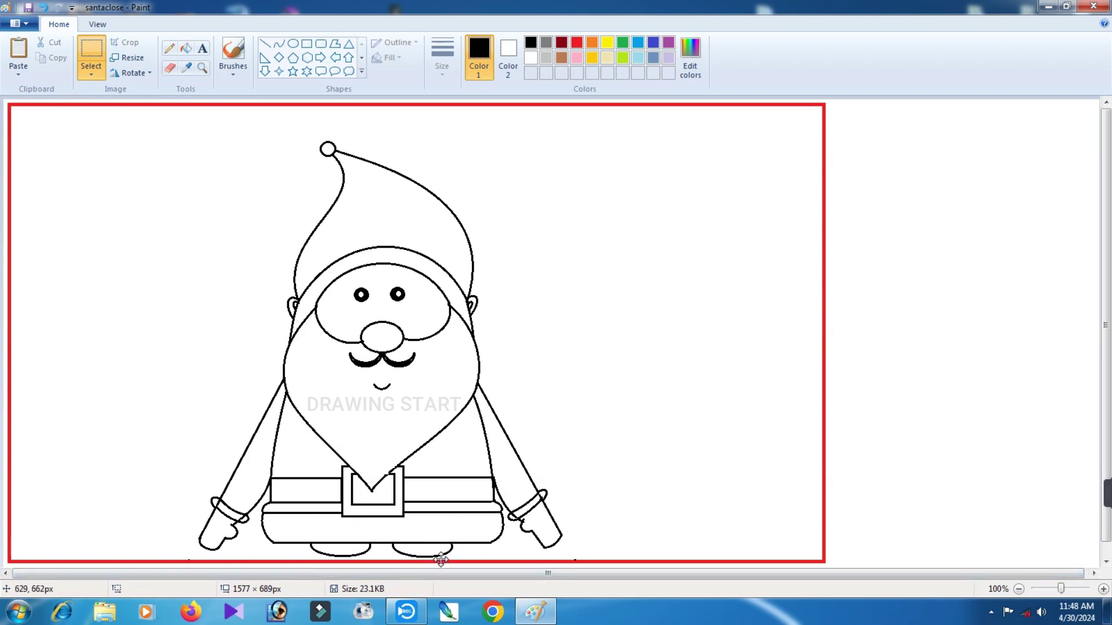
click(263, 45)
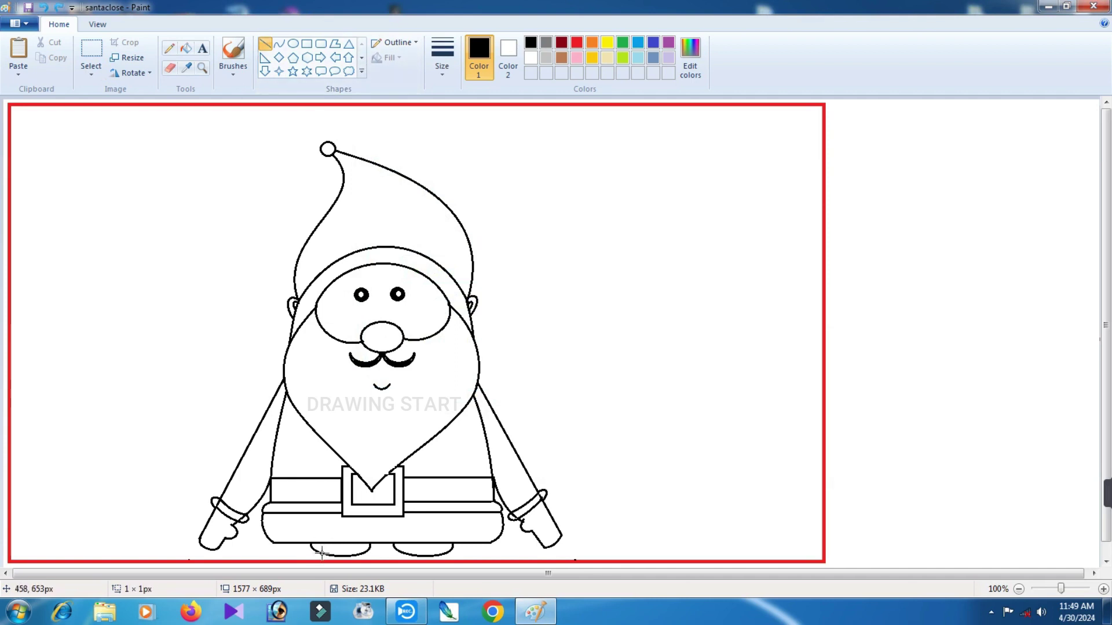
drag(322, 559, 440, 556)
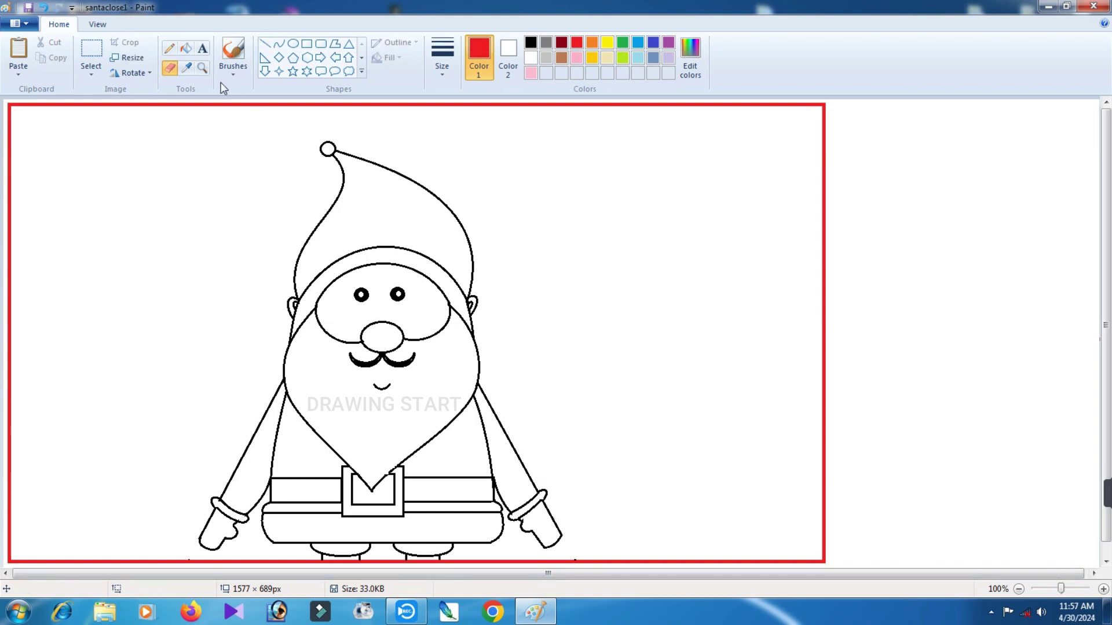
Choose the pure red basic color as the fill color and fill the hat with it
click(186, 48)
click(689, 55)
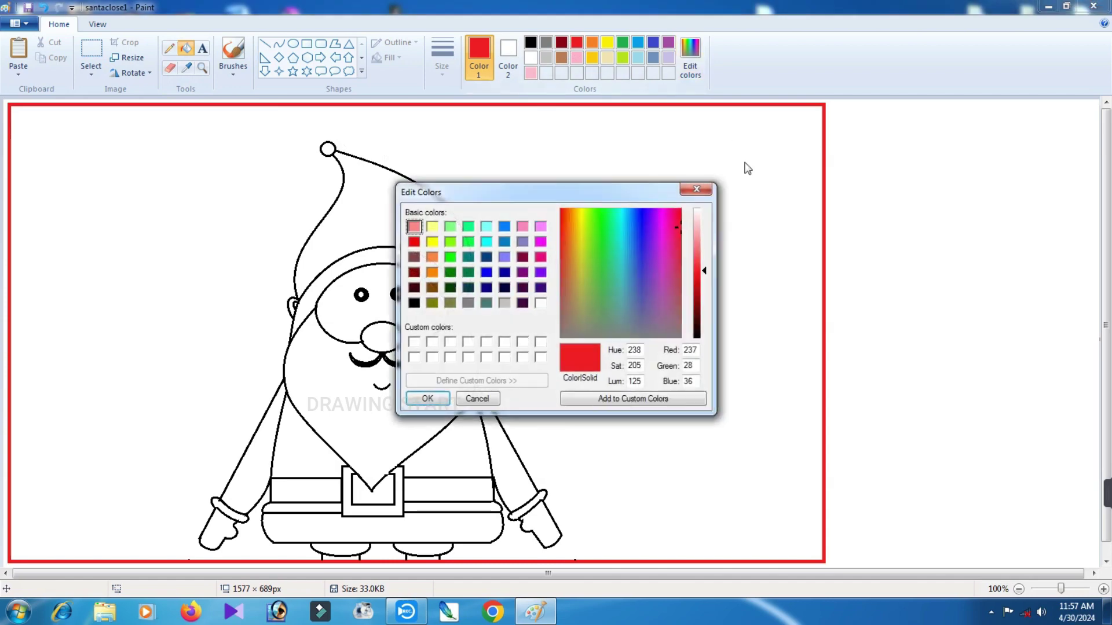
drag(704, 268, 705, 277)
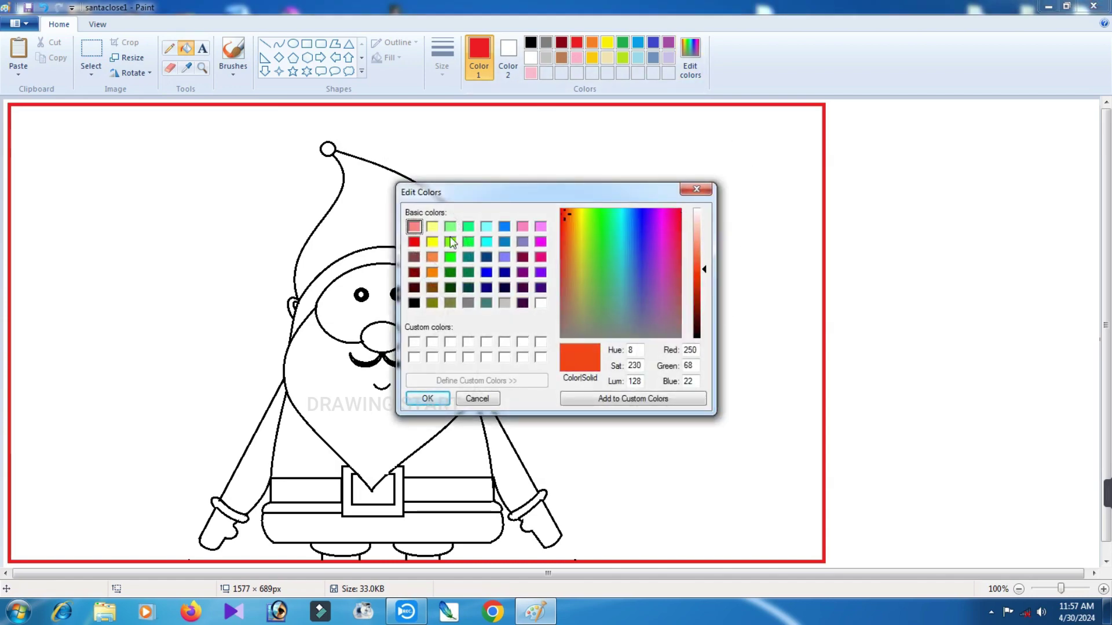
click(414, 242)
click(427, 399)
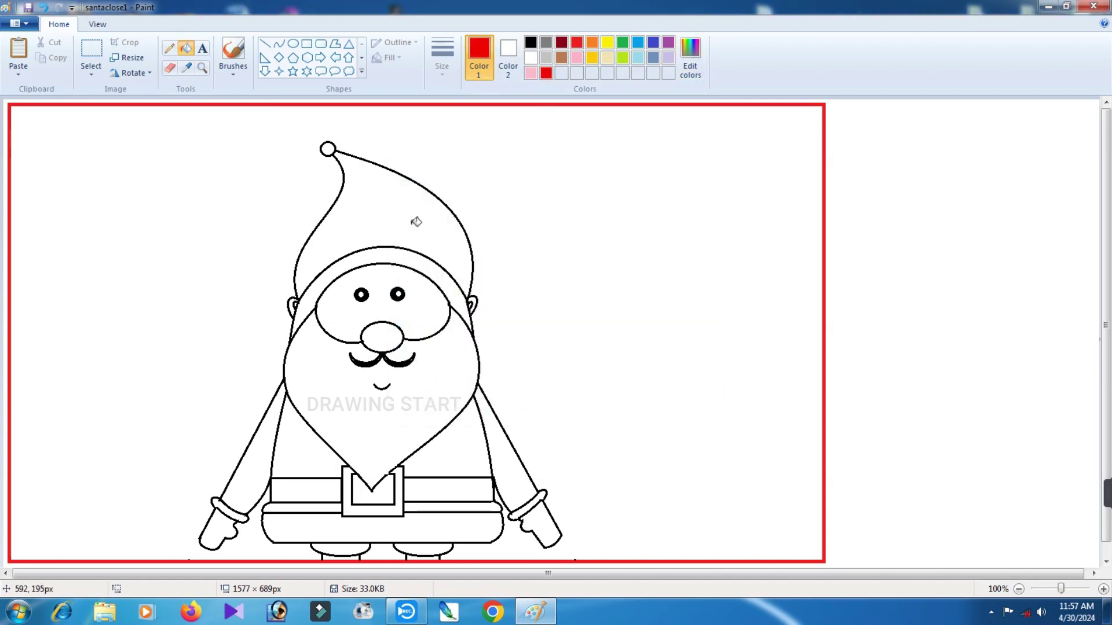
click(412, 213)
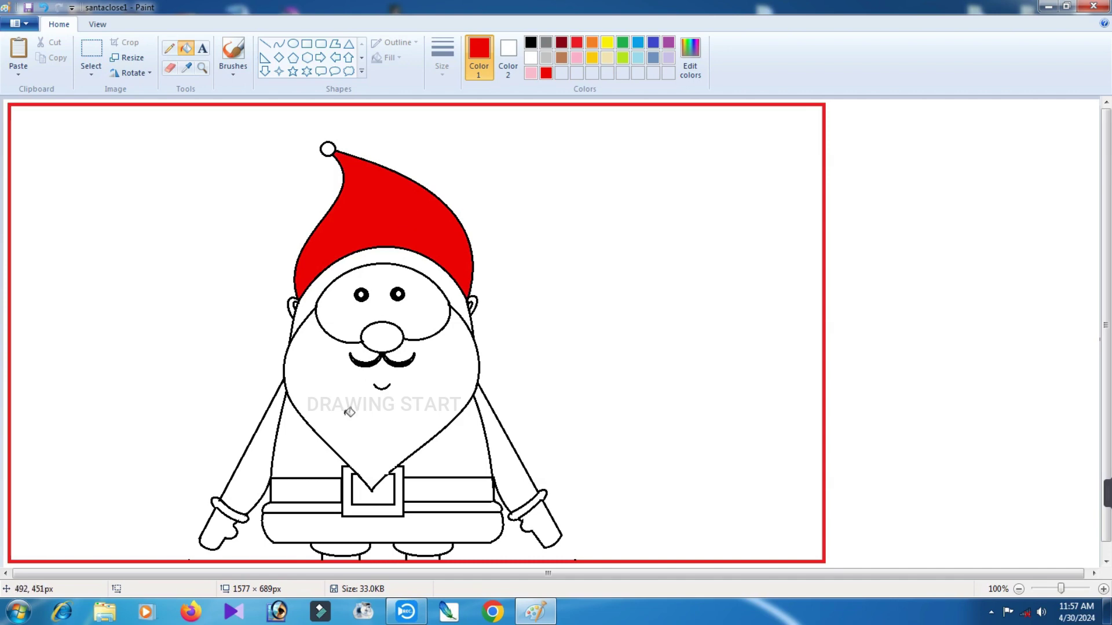
Fill both halves of the coat's chest and both sleeves with the same red
click(304, 452)
click(449, 457)
click(267, 458)
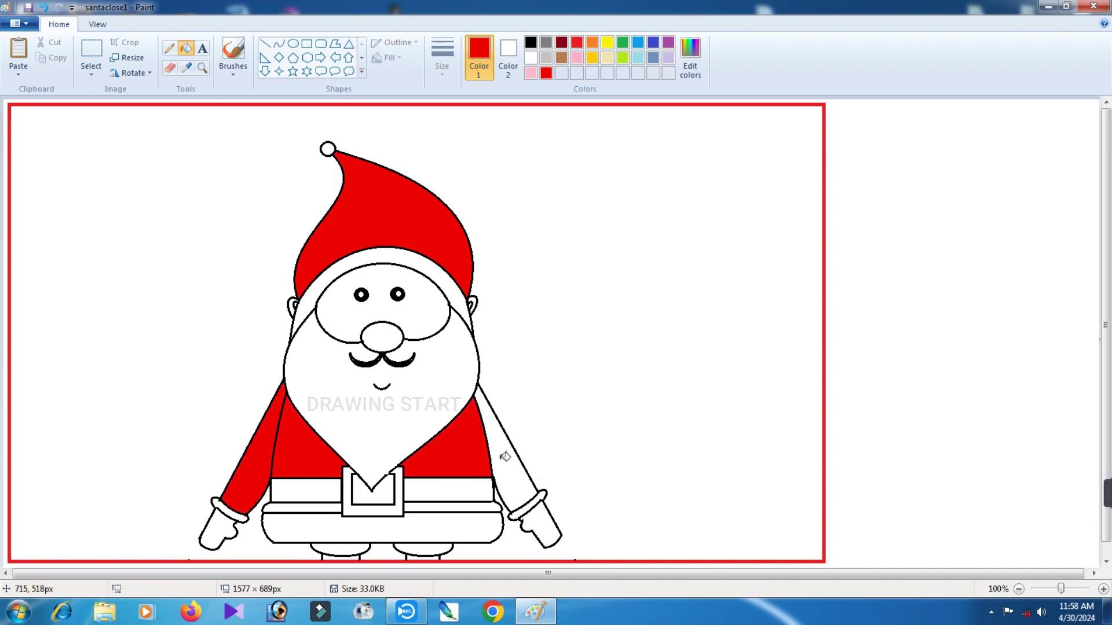
click(505, 456)
Fill both trouser shapes below the coat and the narrow band under the belt on each side with red
click(433, 550)
click(346, 549)
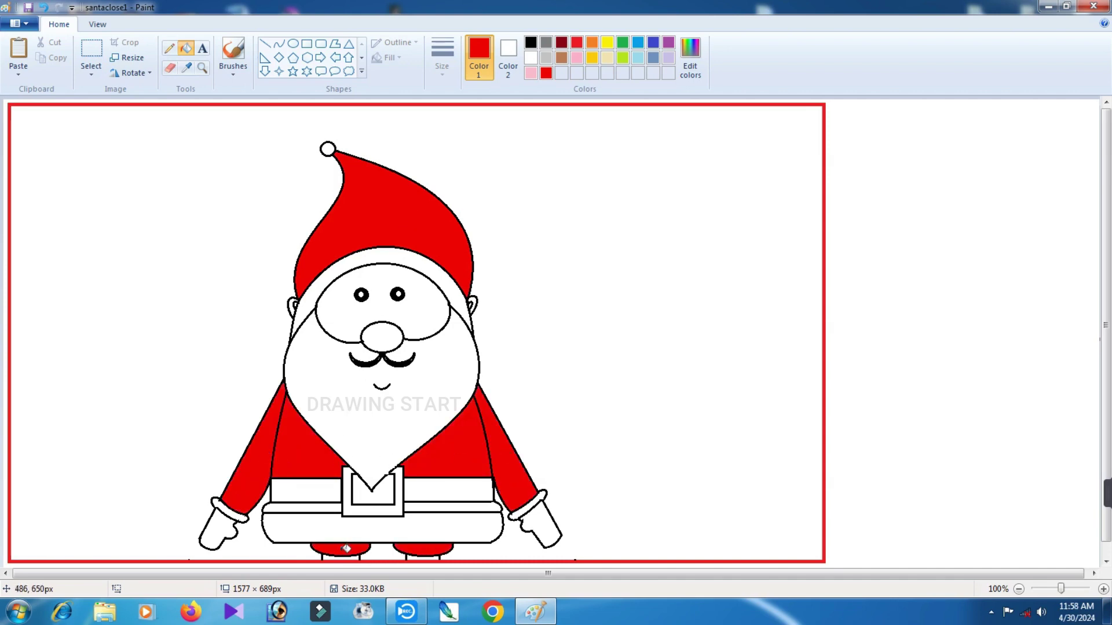
click(436, 506)
click(327, 506)
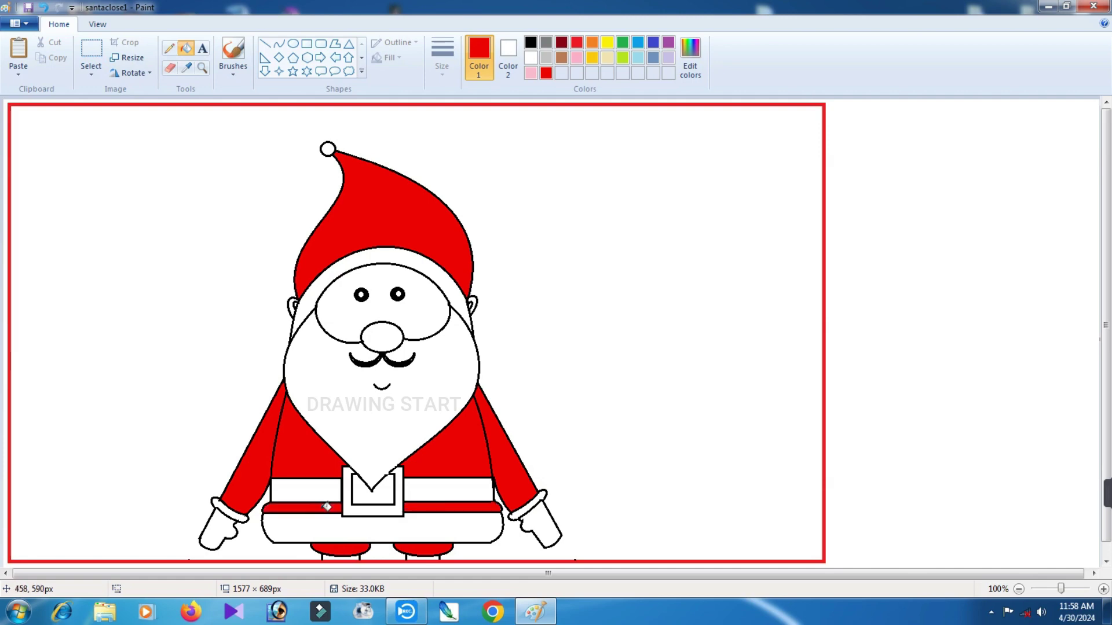
Mix a lighter green (red 53, green 217, blue 102) and fill both mittens with it
click(622, 42)
click(691, 58)
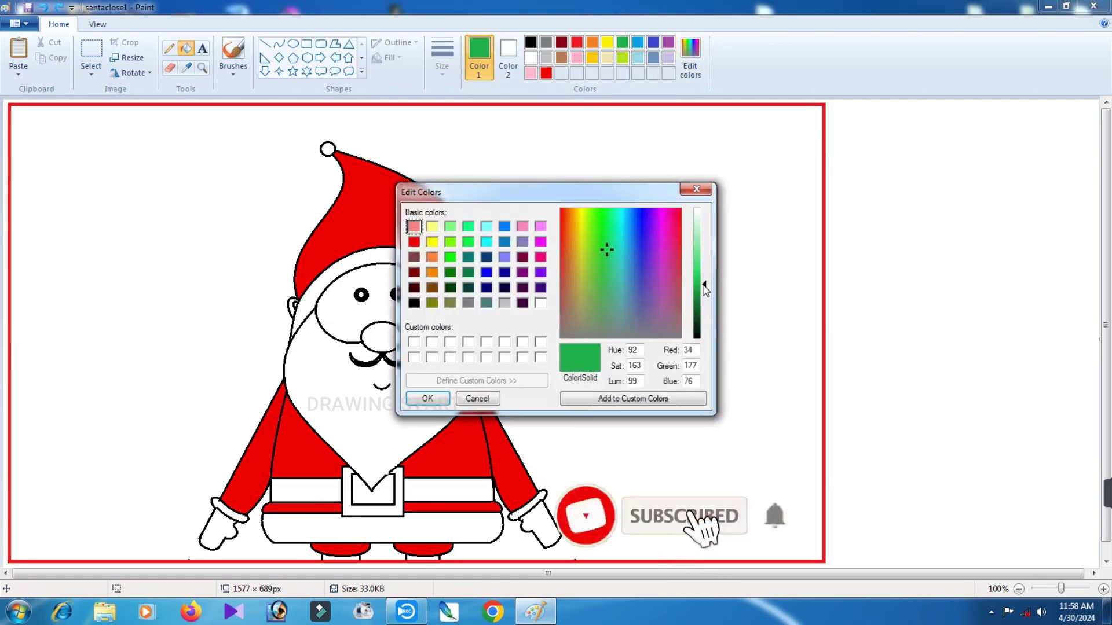
mouse_move(705, 289)
mouse_down()
mouse_move(701, 249)
mouse_move(701, 269)
mouse_up()
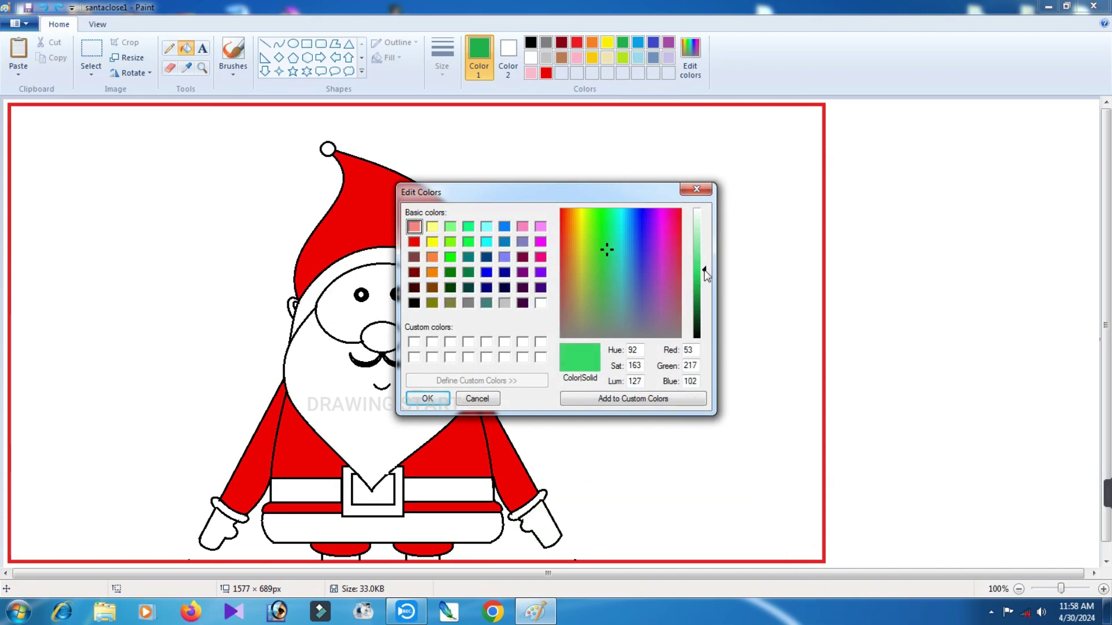
click(427, 399)
click(547, 518)
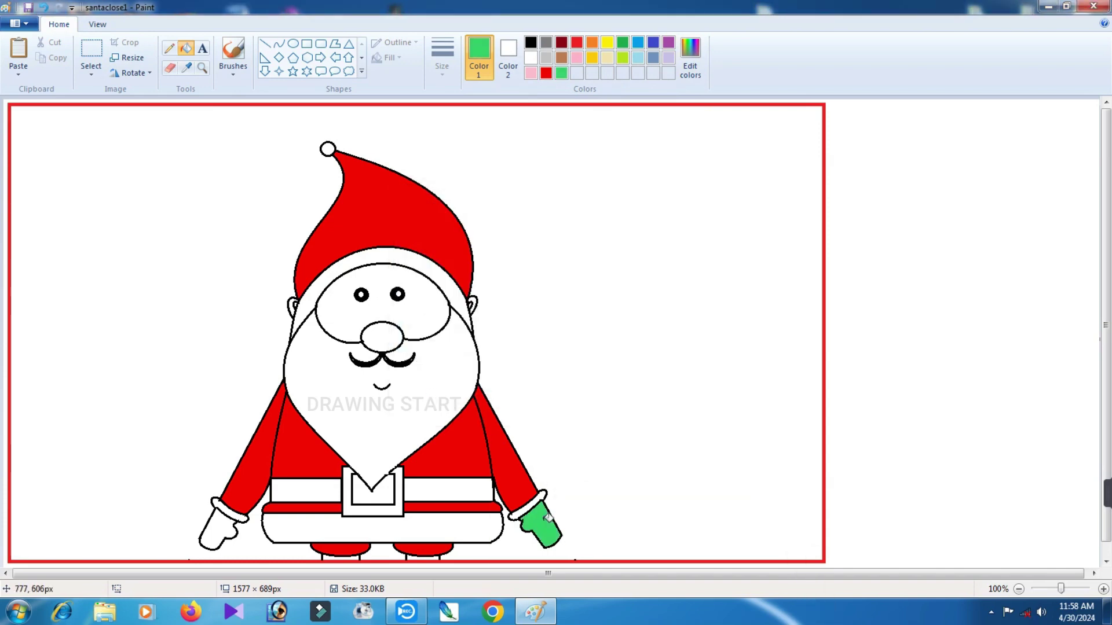
click(226, 529)
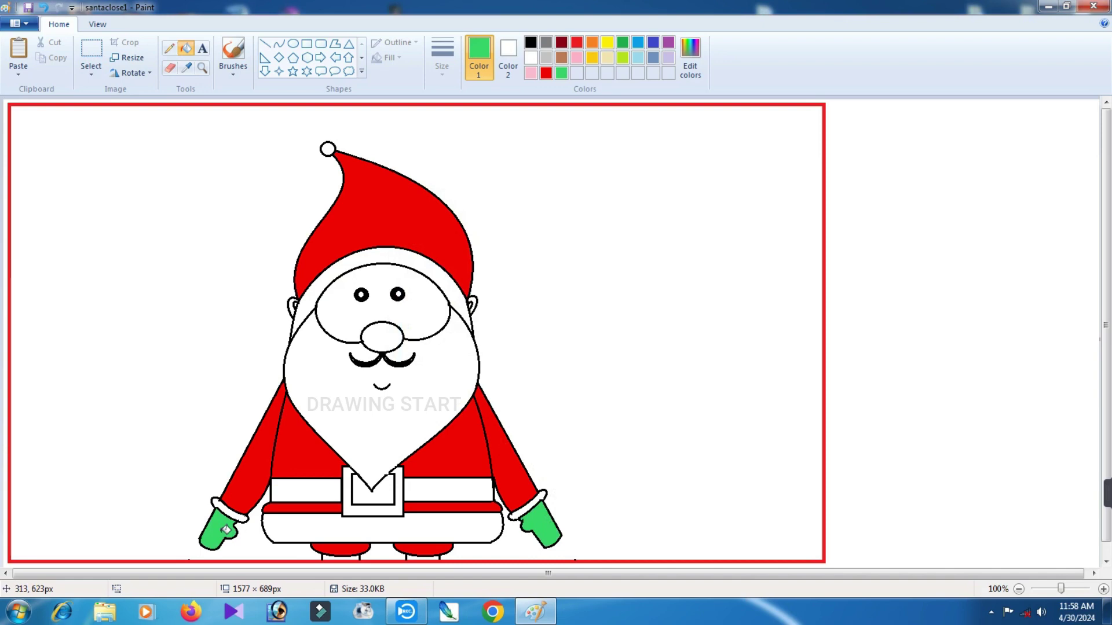
Fill both belt sections black, the buckle frame gold and the buckle's centre black
click(530, 43)
click(446, 488)
click(312, 492)
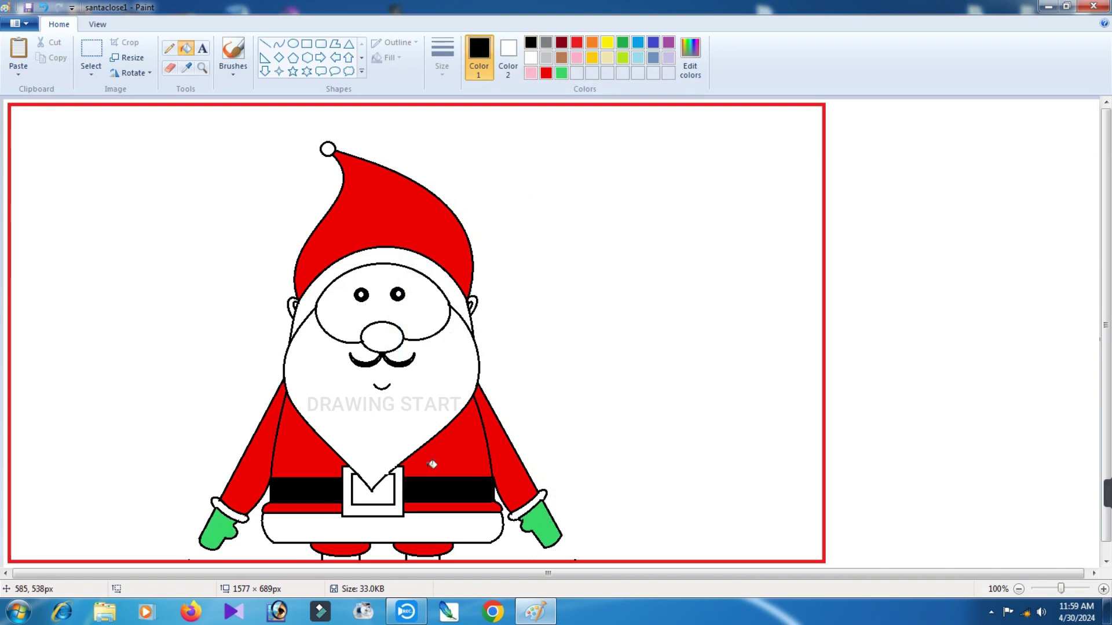
click(591, 58)
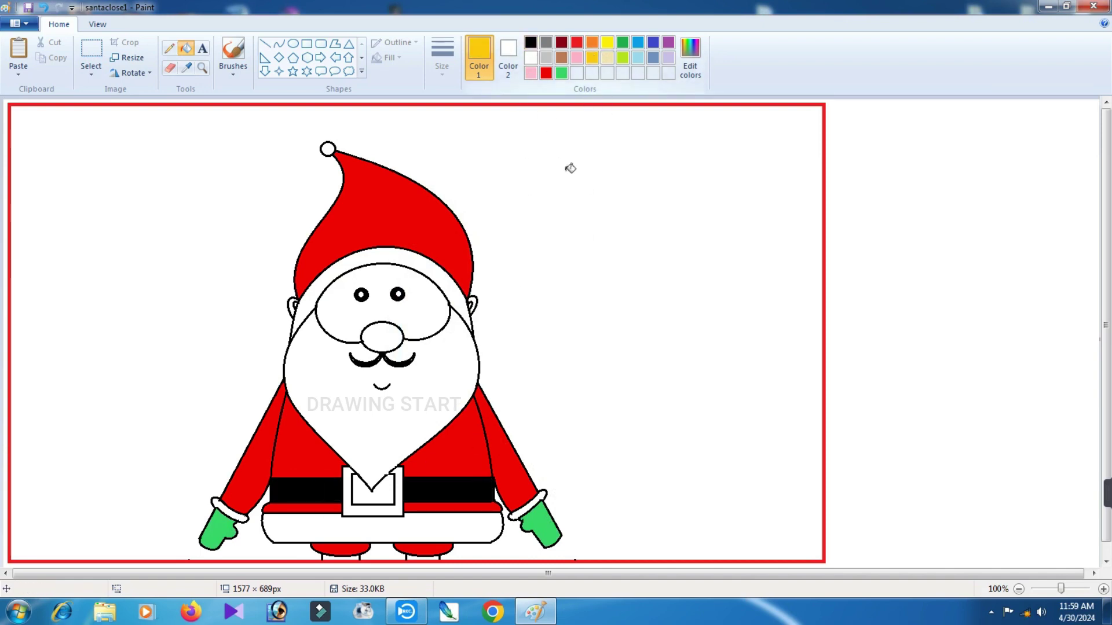
click(400, 505)
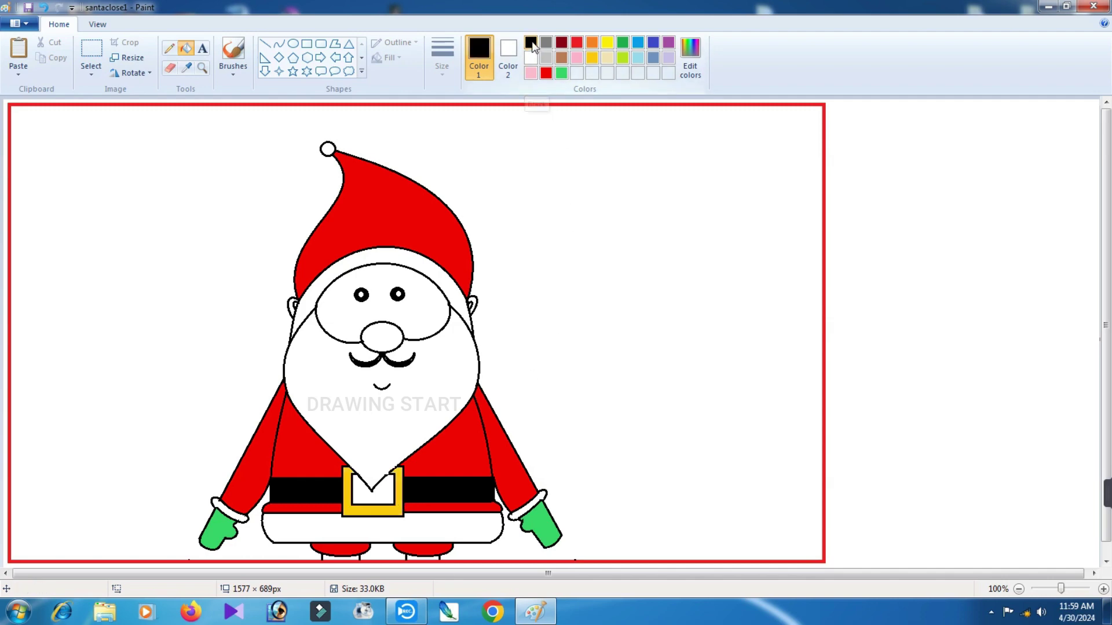
click(359, 485)
Mix a light pink (red 255, green 187, blue 209) and fill the face, ears and nose with it
click(607, 73)
click(576, 57)
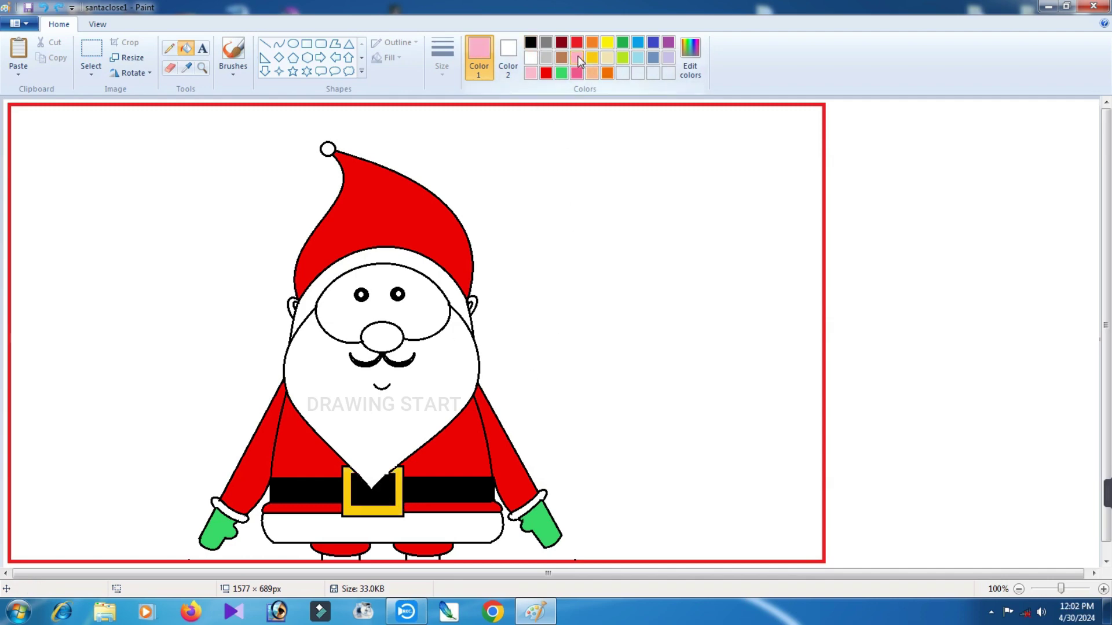
click(690, 55)
click(705, 229)
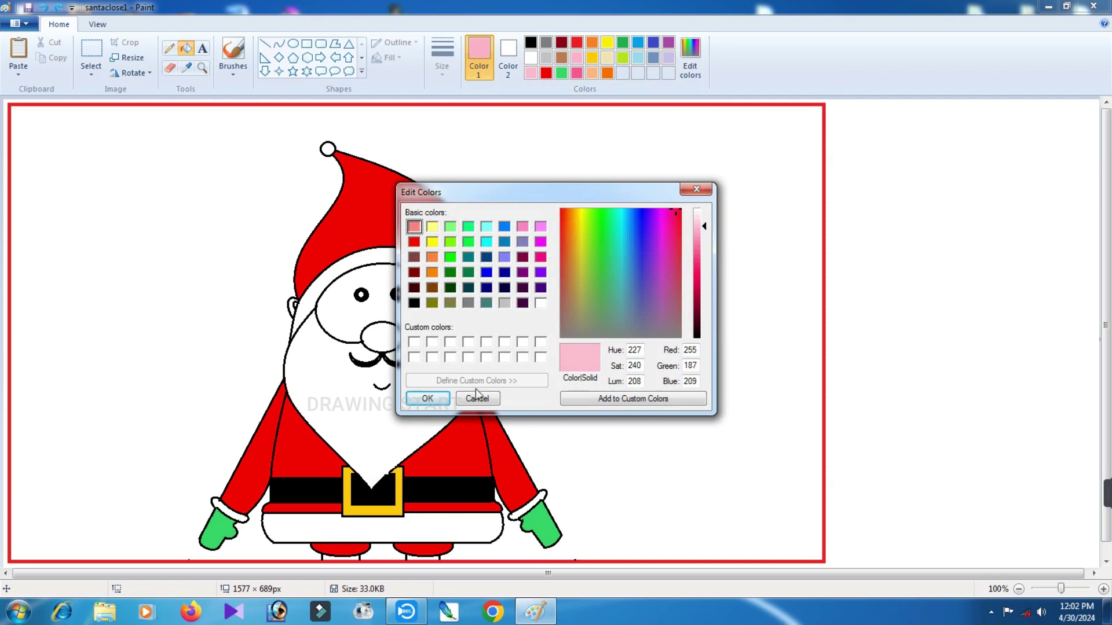
click(427, 398)
click(428, 317)
click(472, 302)
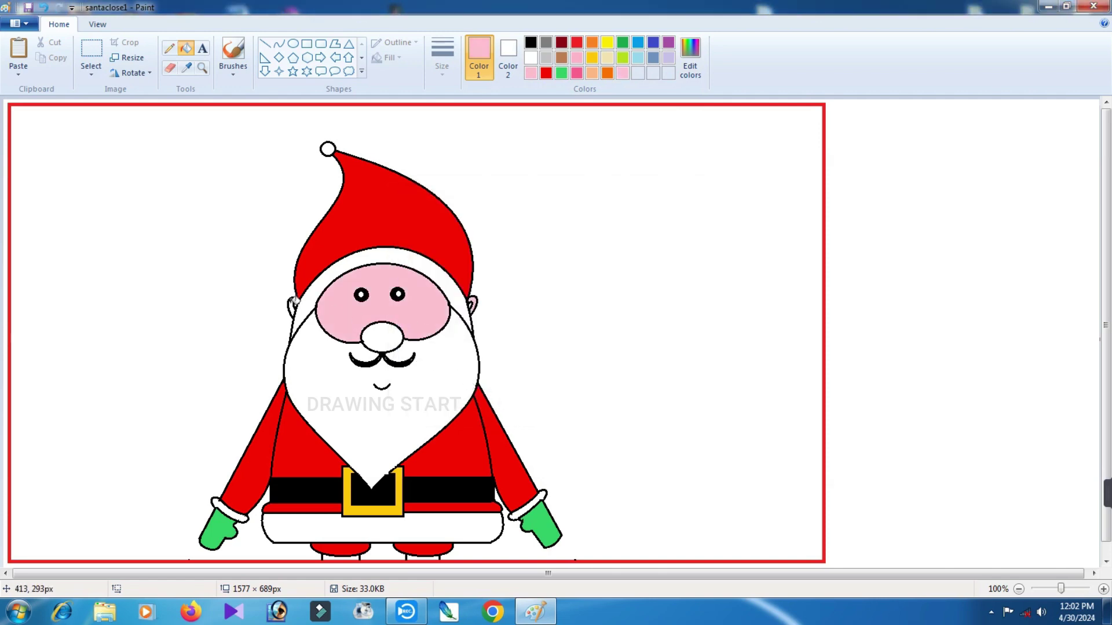
click(385, 333)
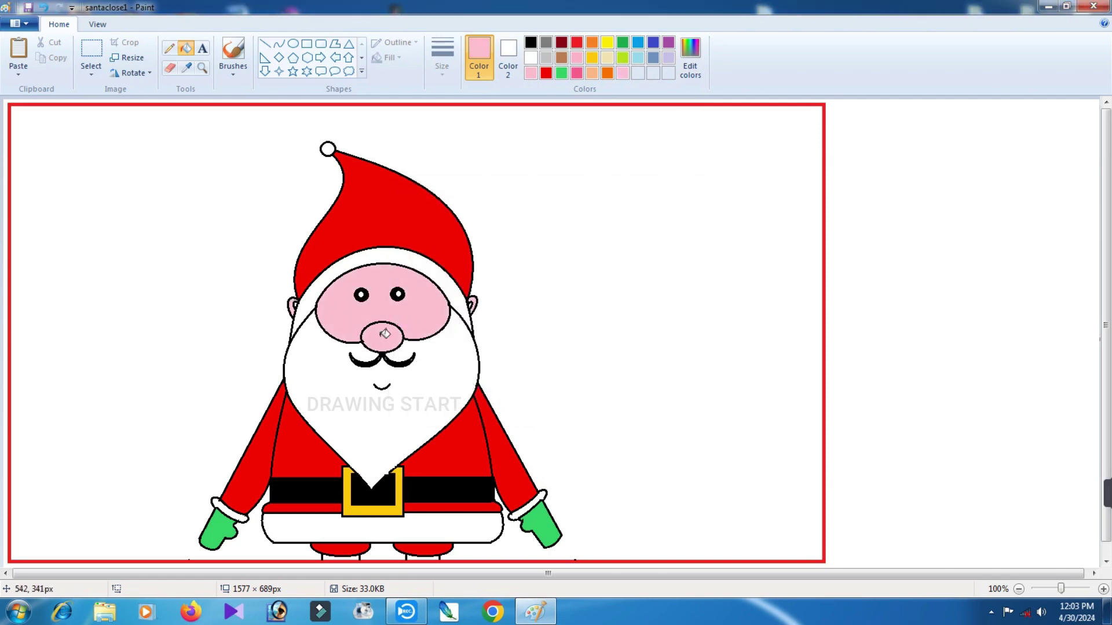